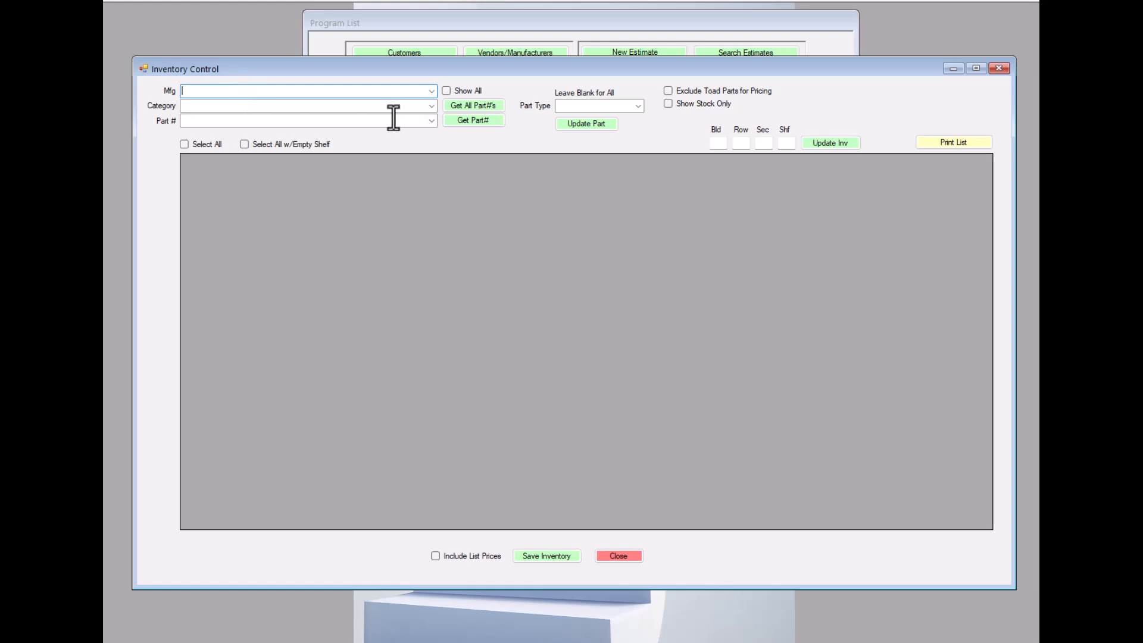
Set the manufacturer to Curries and list all of its part numbers.
type("yal")
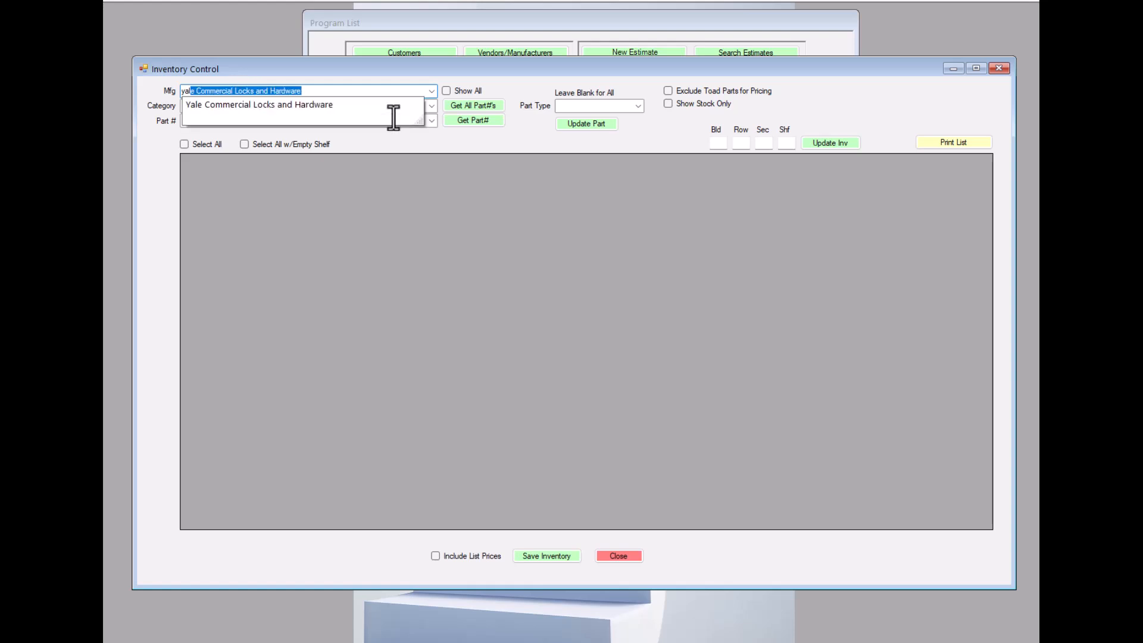
key("Tab")
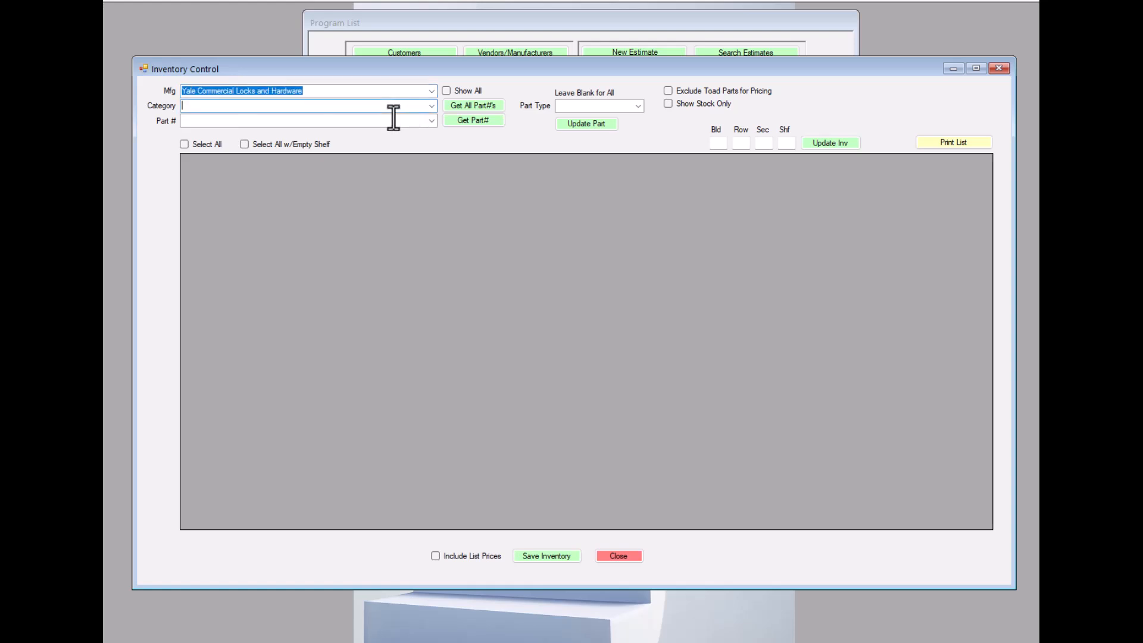
left_click(366, 93)
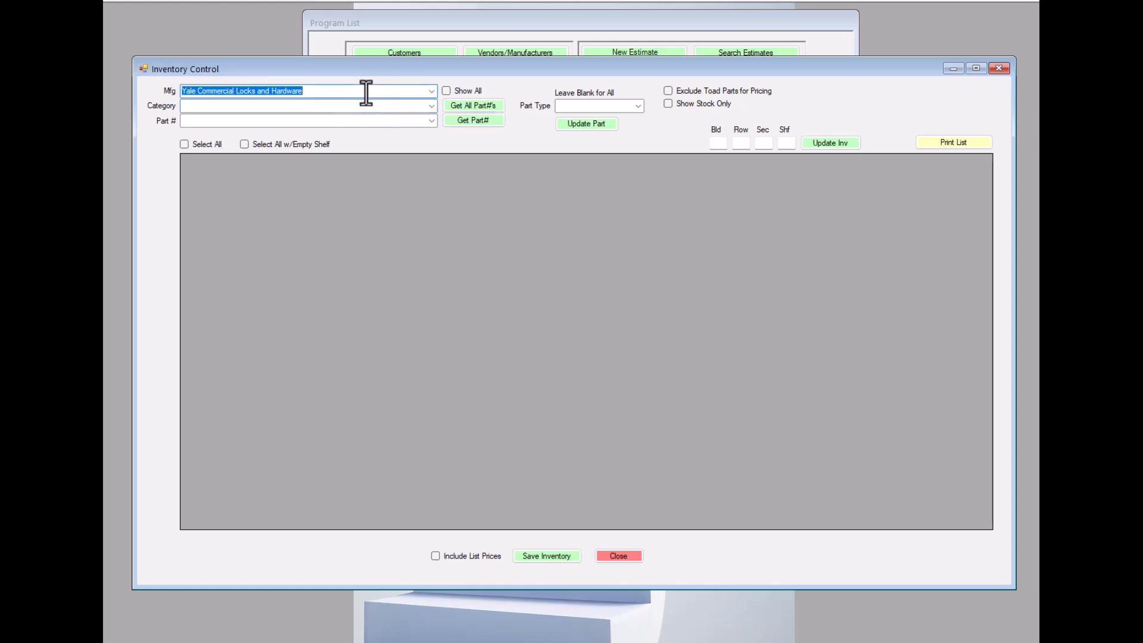
type("Cu")
key("Tab")
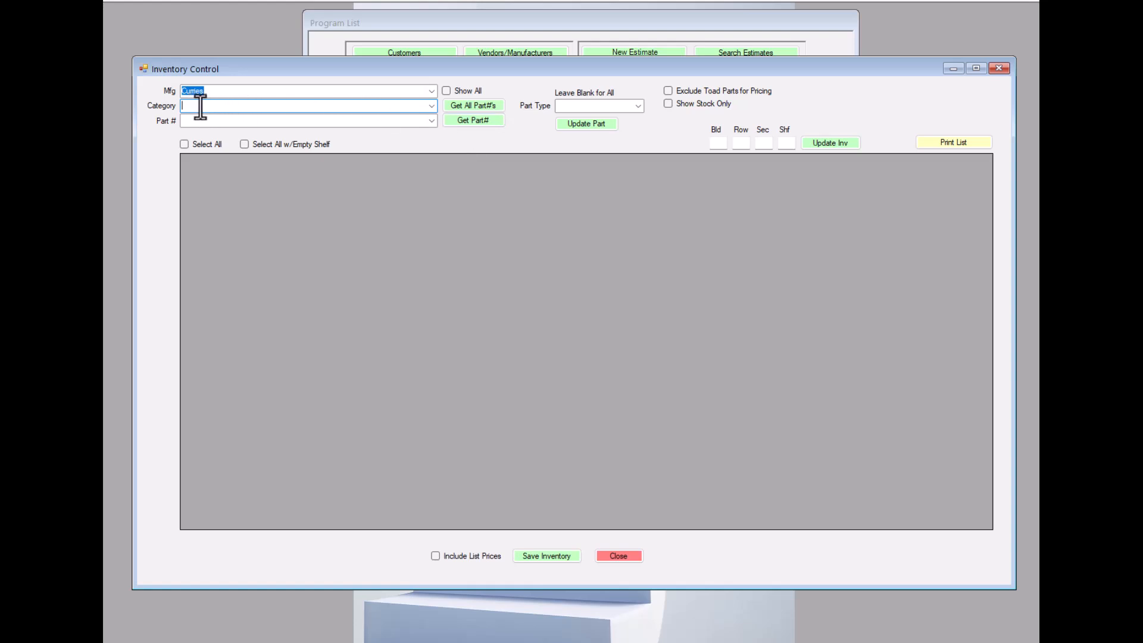
left_click(476, 105)
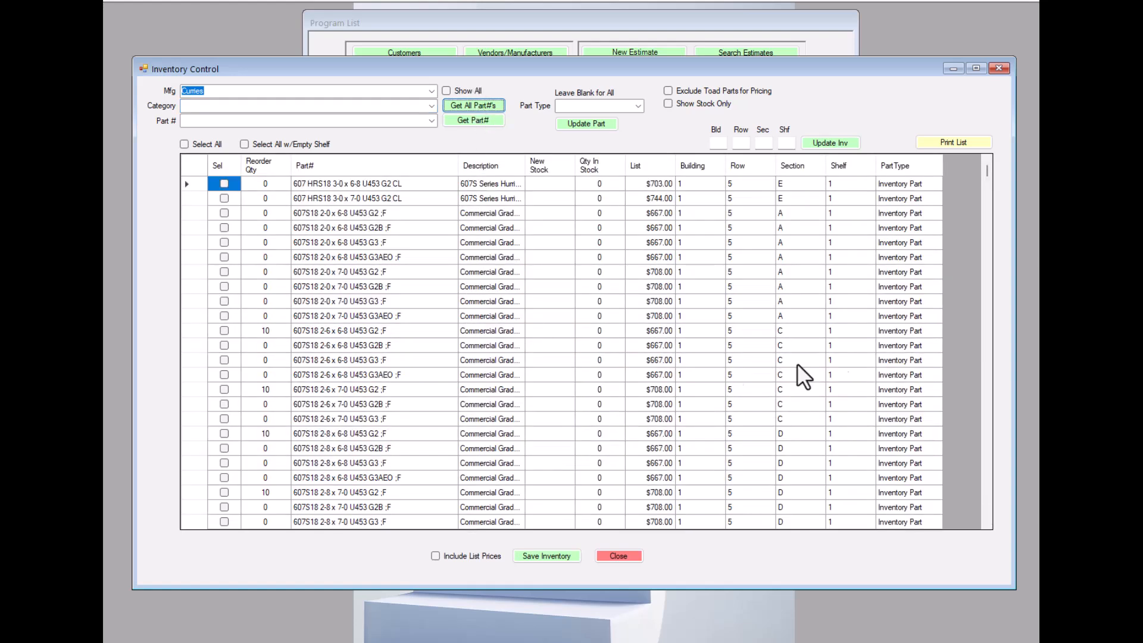
Review the reorder quantities in the Curries part list and check the reorder summary in the Program List window behind it.
scroll(347, 257, "down", 15)
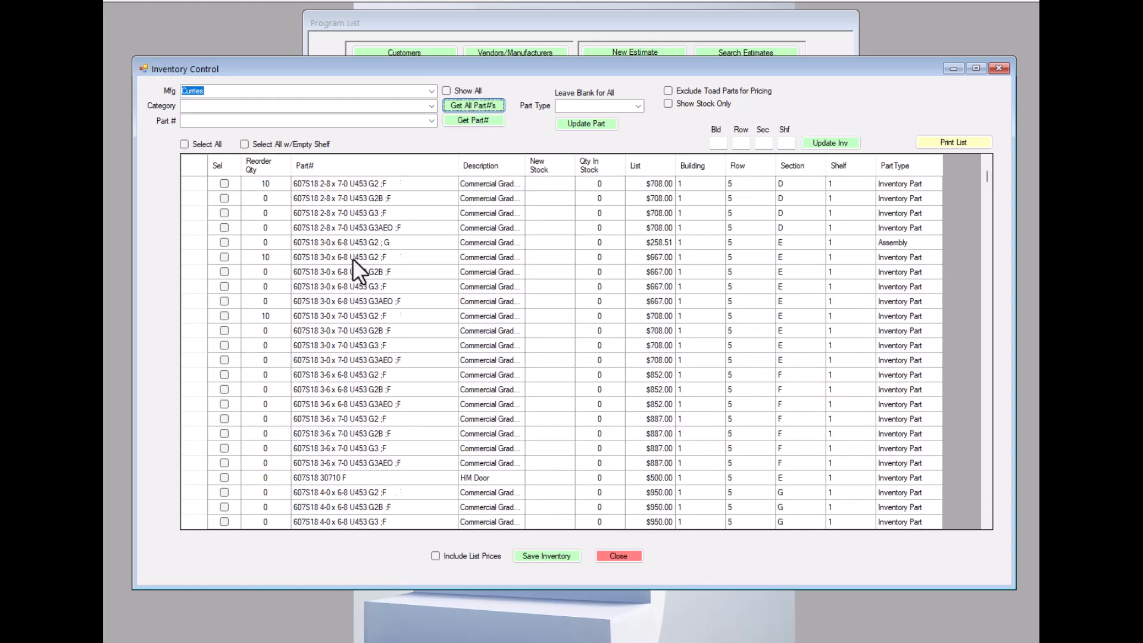
scroll(368, 280, "down", 15)
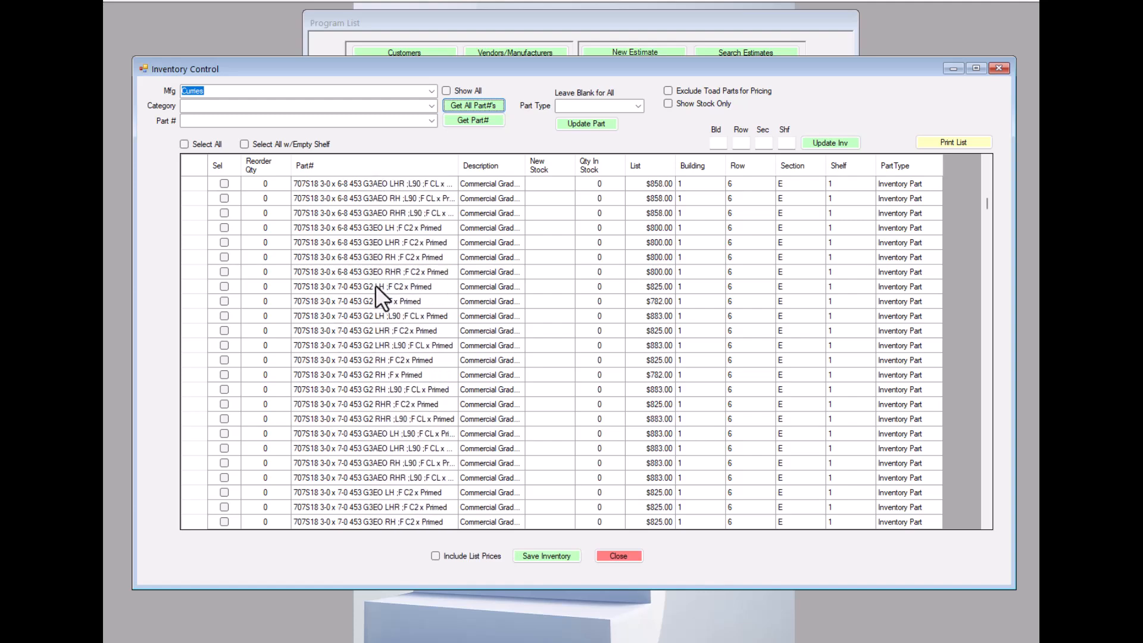
scroll(377, 292, "down", 15)
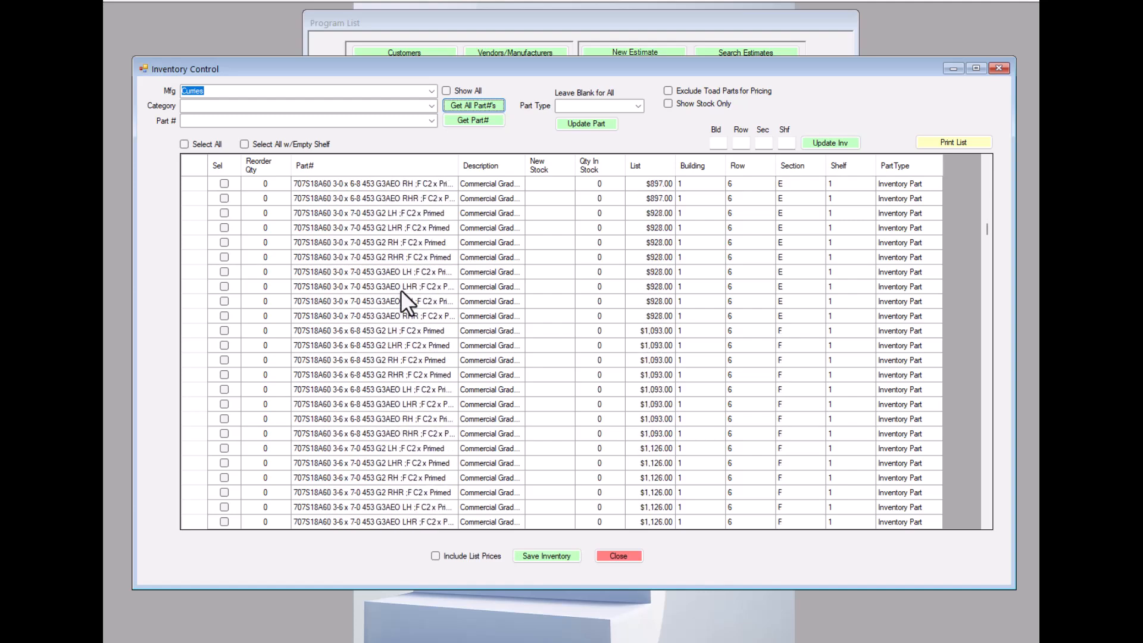
left_click_drag(987, 227, 992, 143)
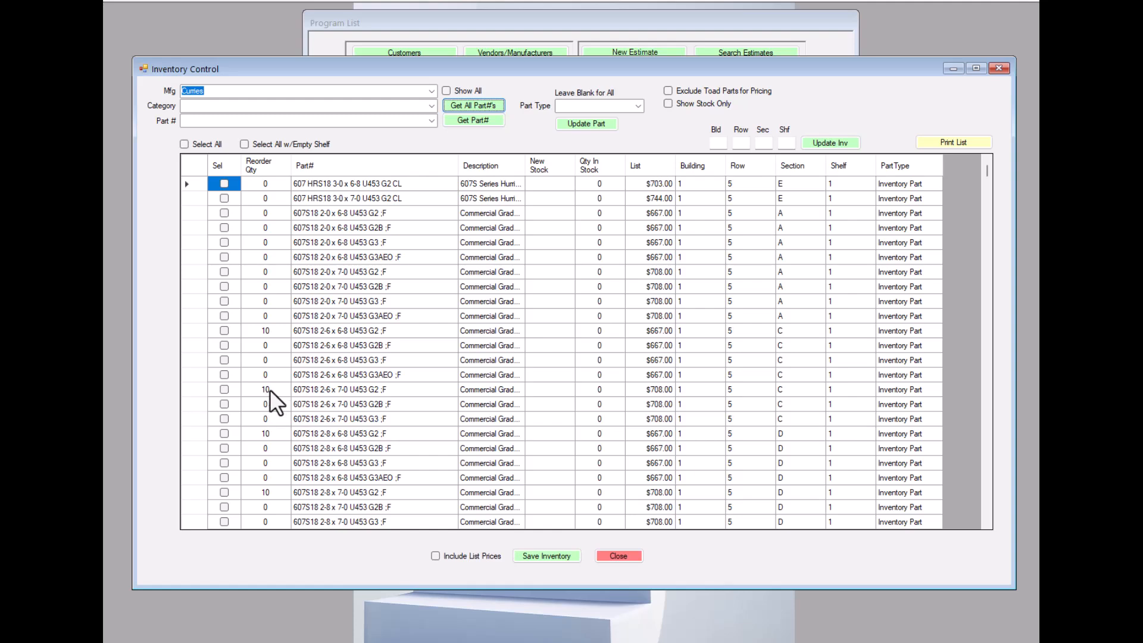
left_click_drag(544, 65, 542, 297)
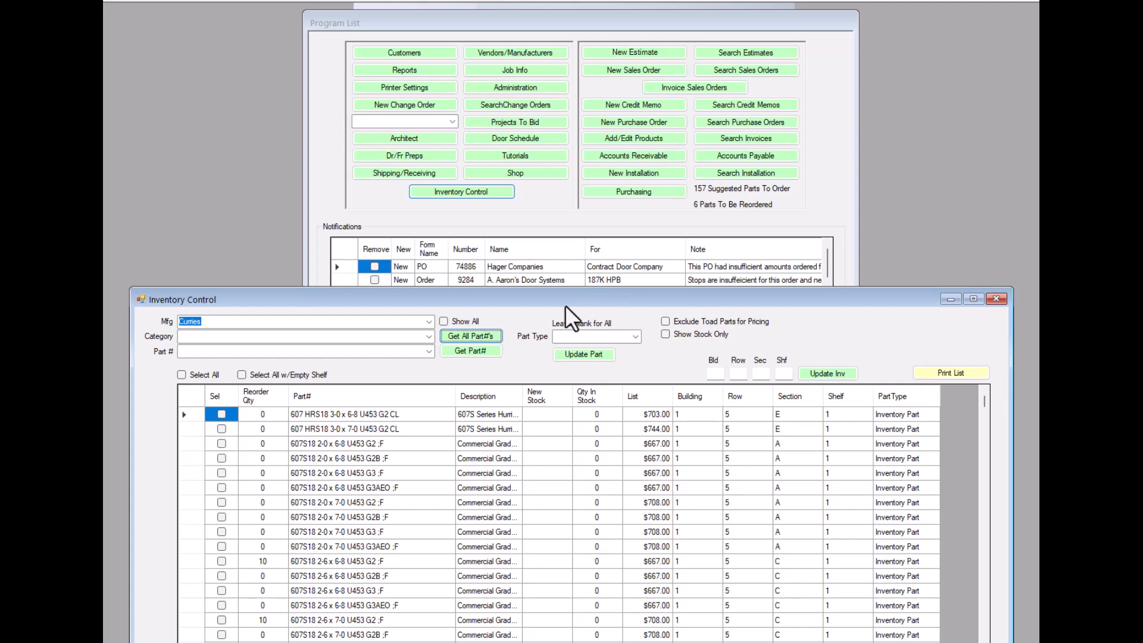
left_click_drag(569, 300, 571, 53)
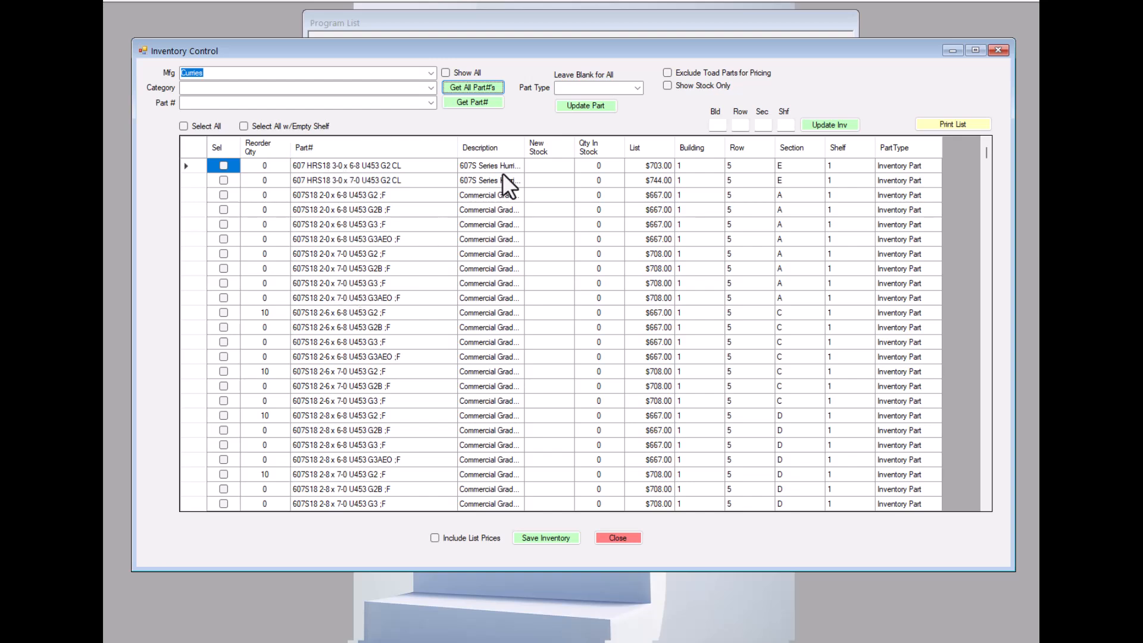
Widen the Description column slightly and examine the stock quantities down to the M16 5 3/4 frame parts.
mouse_move(524, 147)
left_mouse_down()
mouse_move(683, 143)
mouse_move(531, 157)
left_mouse_up()
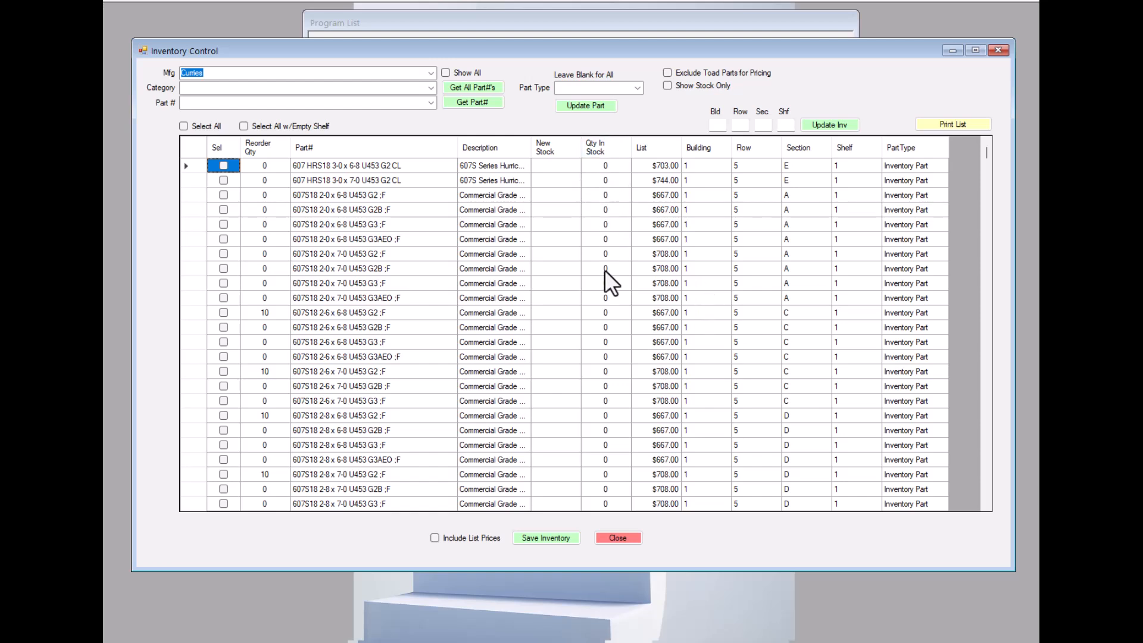
scroll(619, 447, "down", 15)
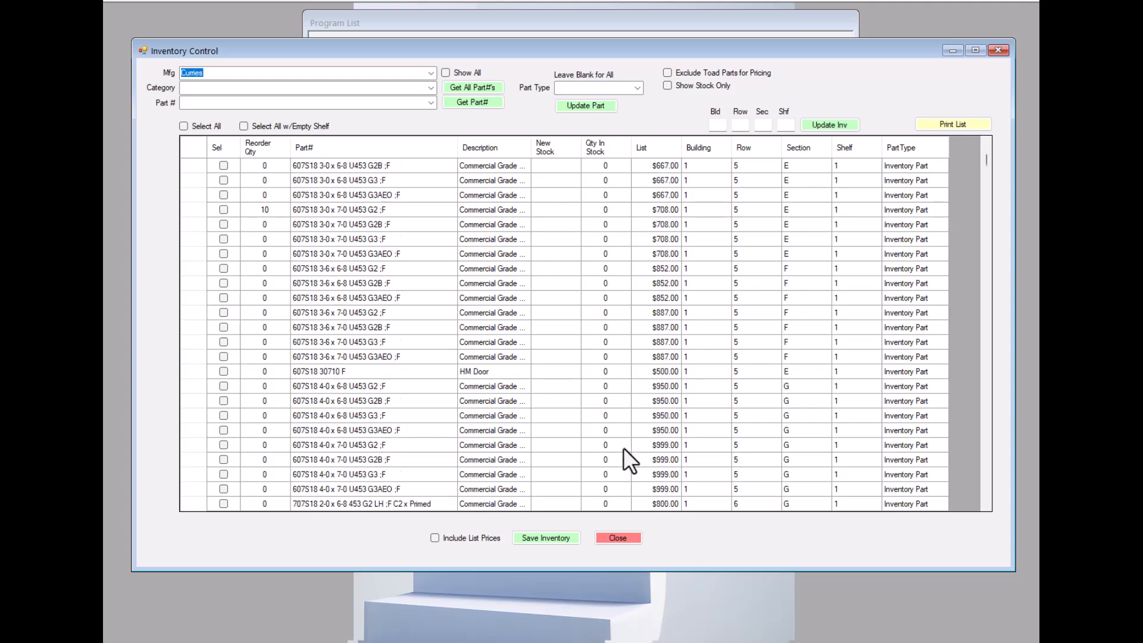
scroll(637, 448, "down", 8)
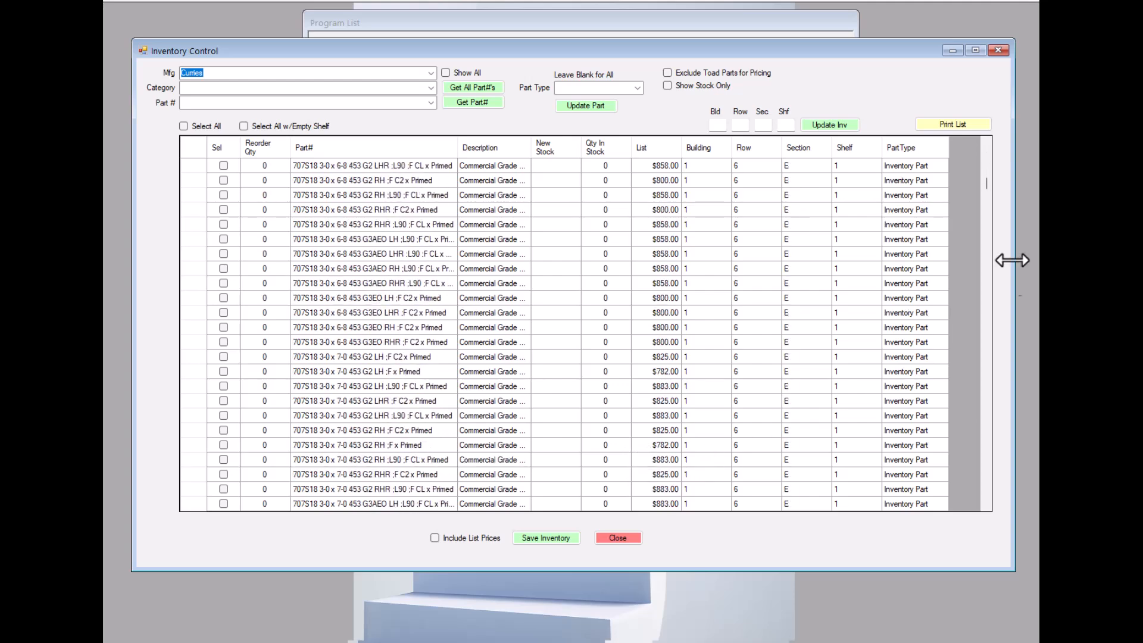
left_click_drag(988, 181, 962, 441)
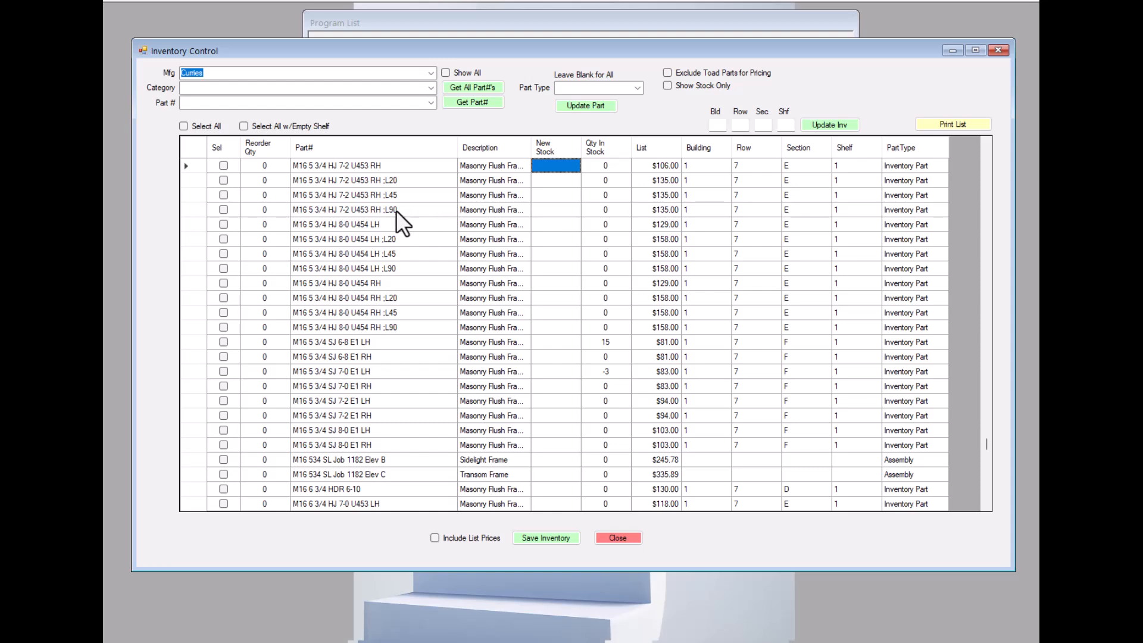
Reload the Curries part list with Toad parts for pricing excluded, and widen the Part# column to show full part numbers.
left_click(668, 72)
left_click(474, 86)
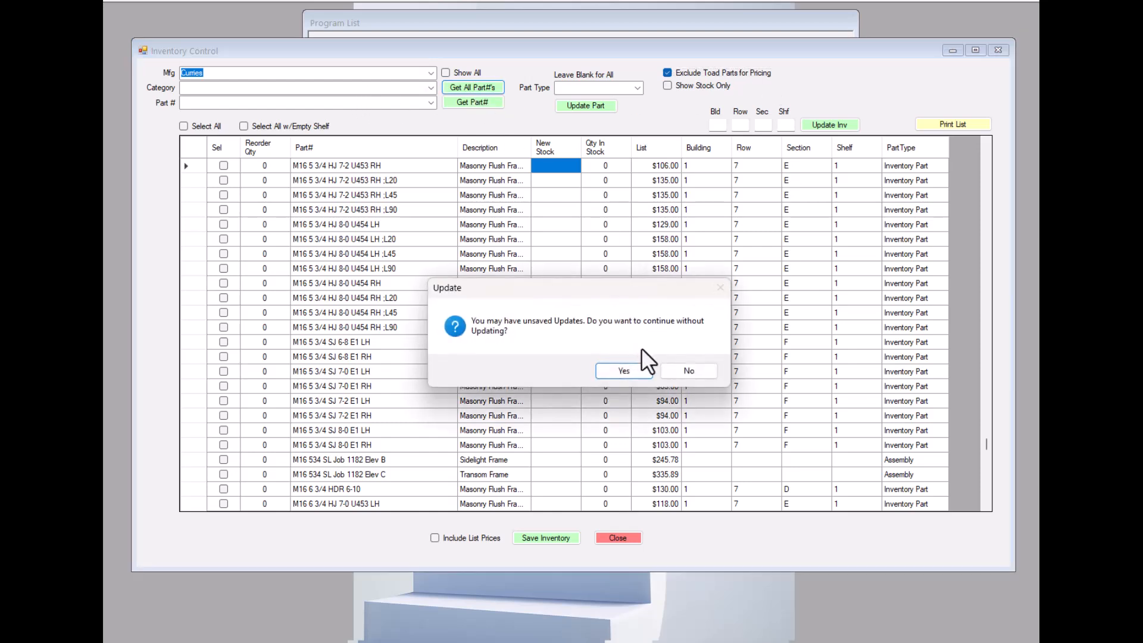
left_click(610, 369)
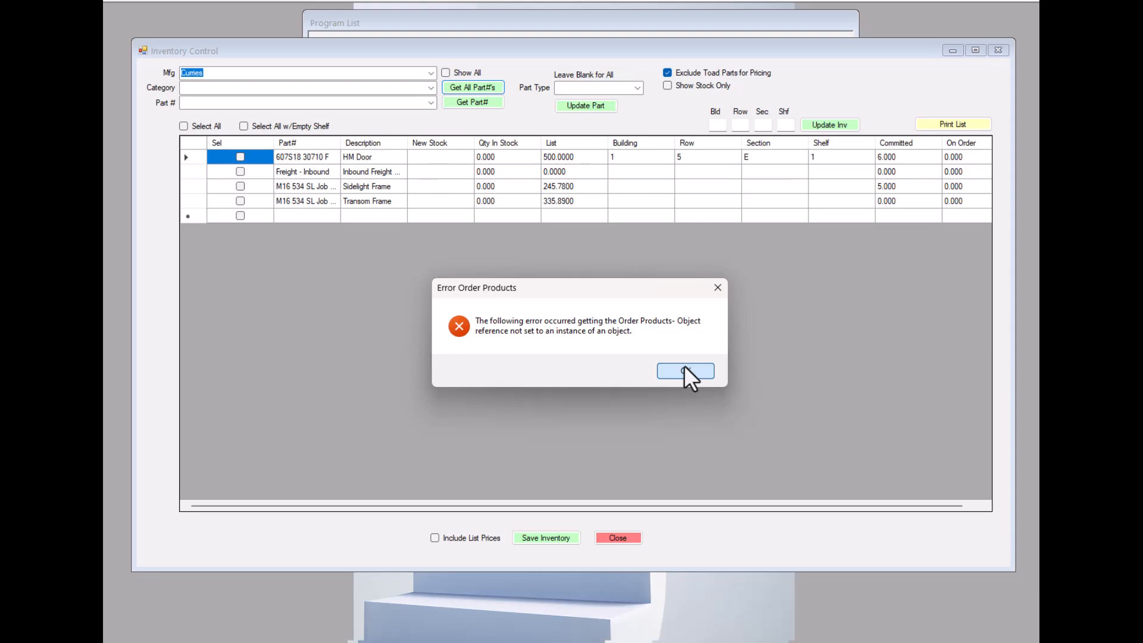
left_click(685, 370)
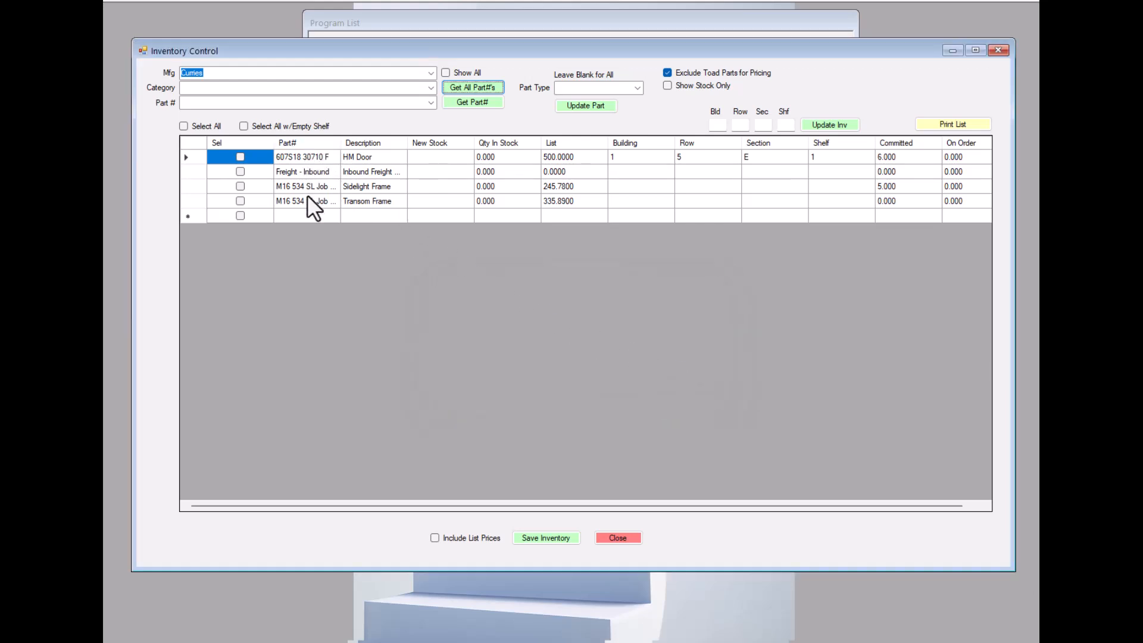
left_click_drag(341, 143, 407, 144)
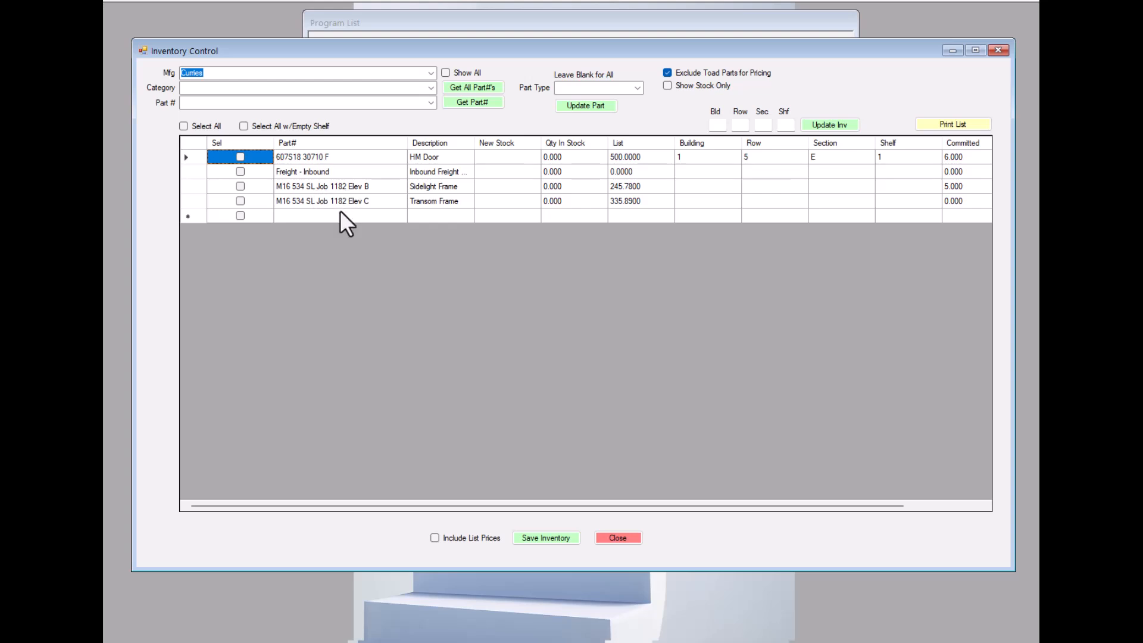
left_click_drag(570, 506, 401, 517)
List all part numbers for Design Hardware, continuing without updating and dismissing the error message.
left_click(430, 72)
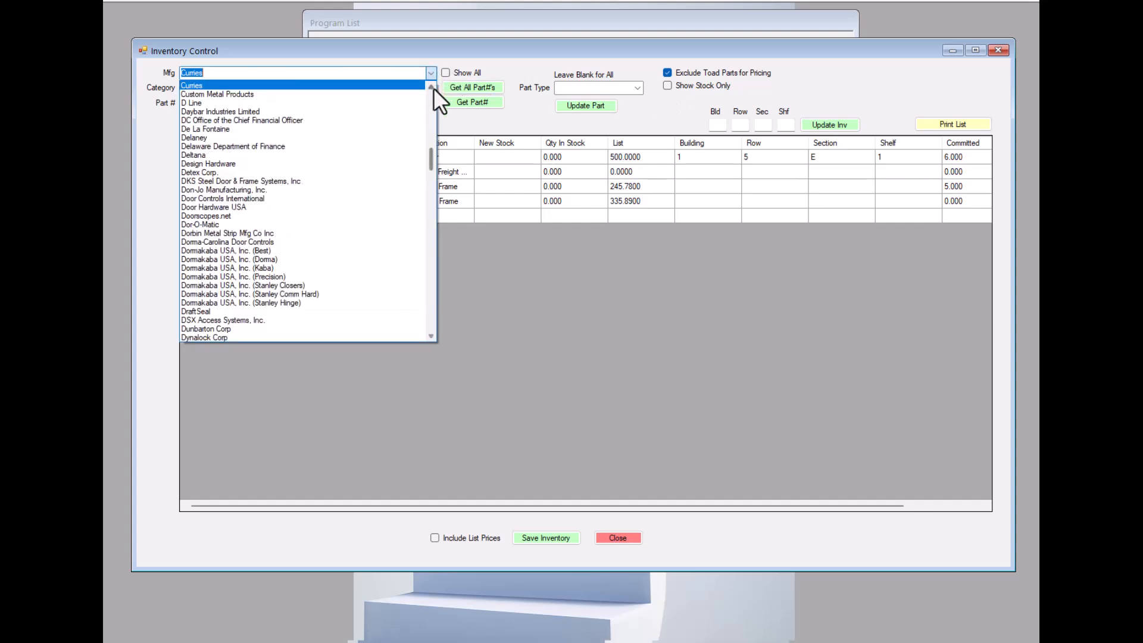
left_click(215, 164)
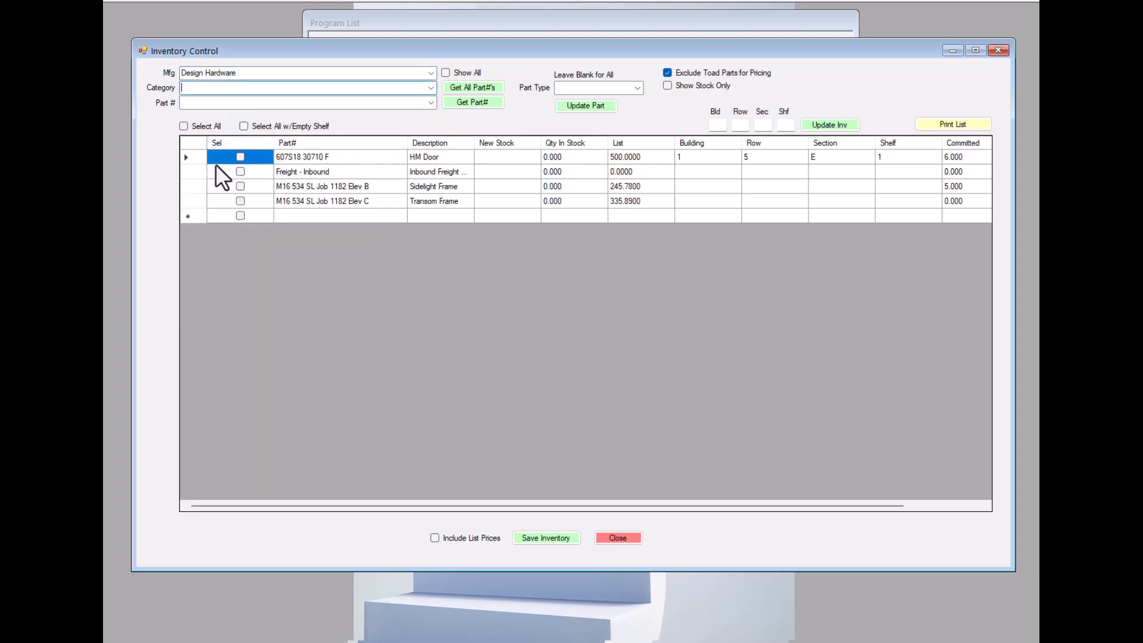
left_click(466, 85)
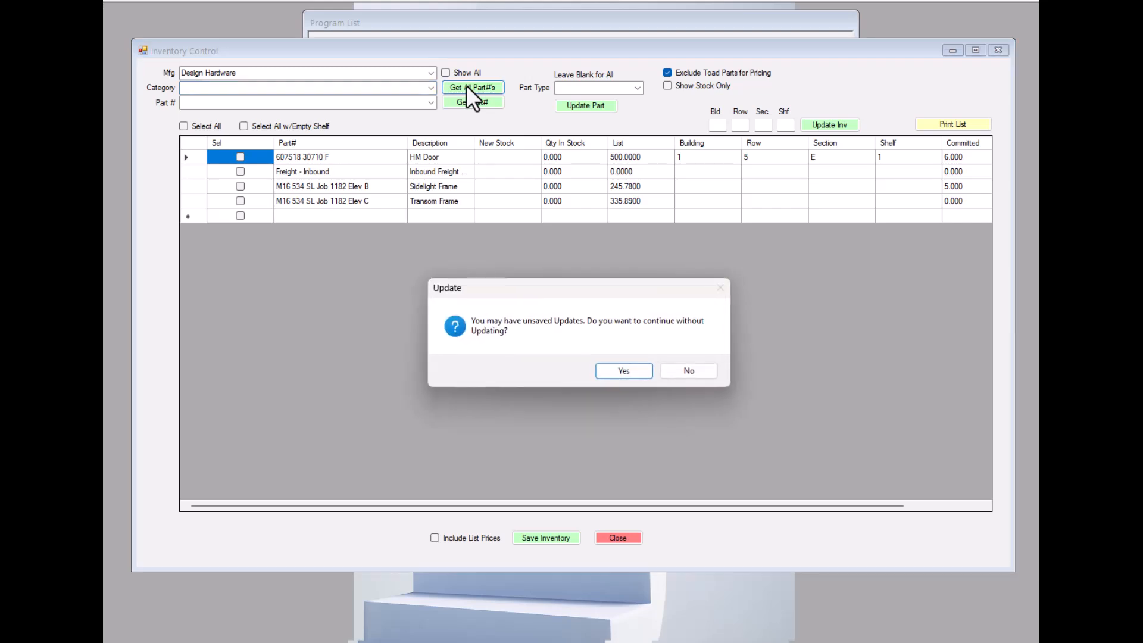
left_click(623, 369)
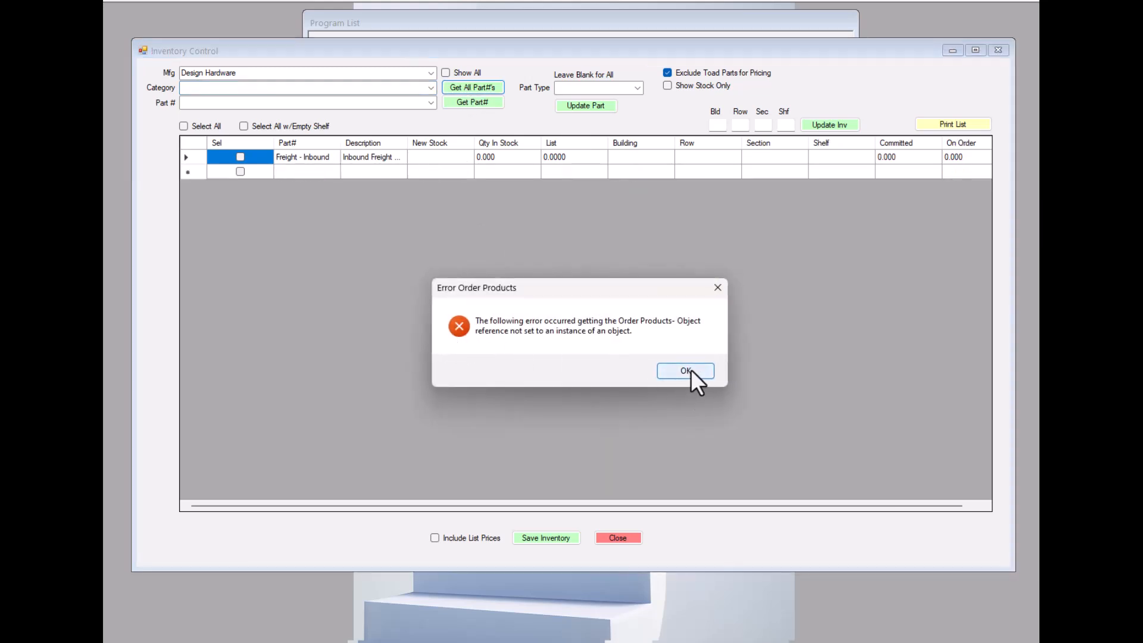
left_click(686, 371)
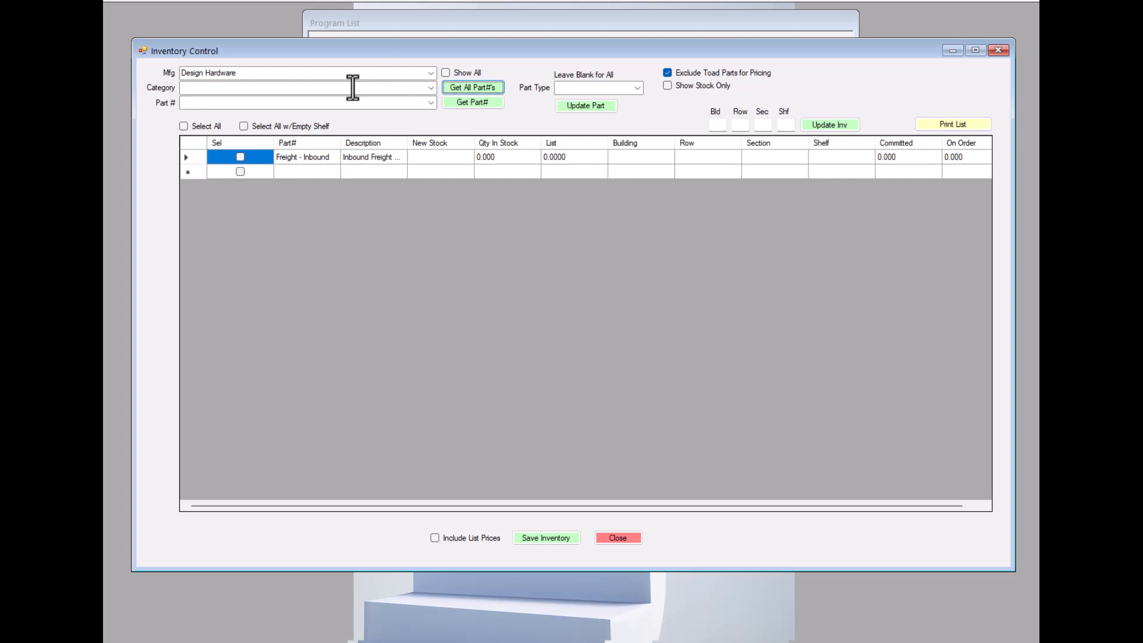
List all part numbers for Advanced Safety Devices, continuing without updating and dismissing the error message.
left_click(430, 73)
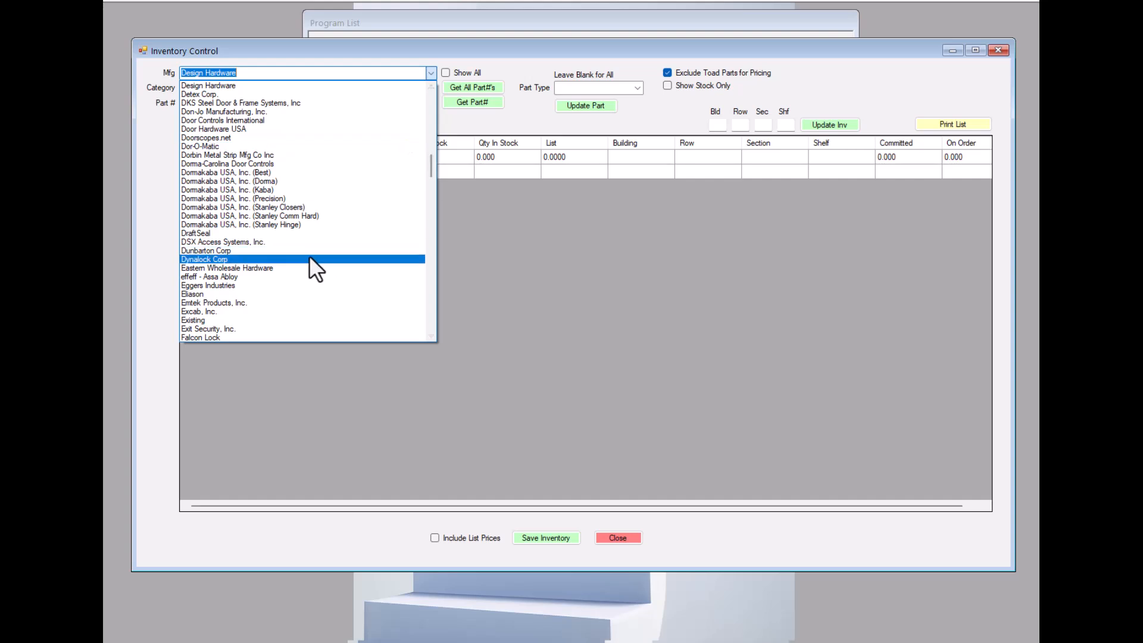
scroll(256, 297, "down", 3)
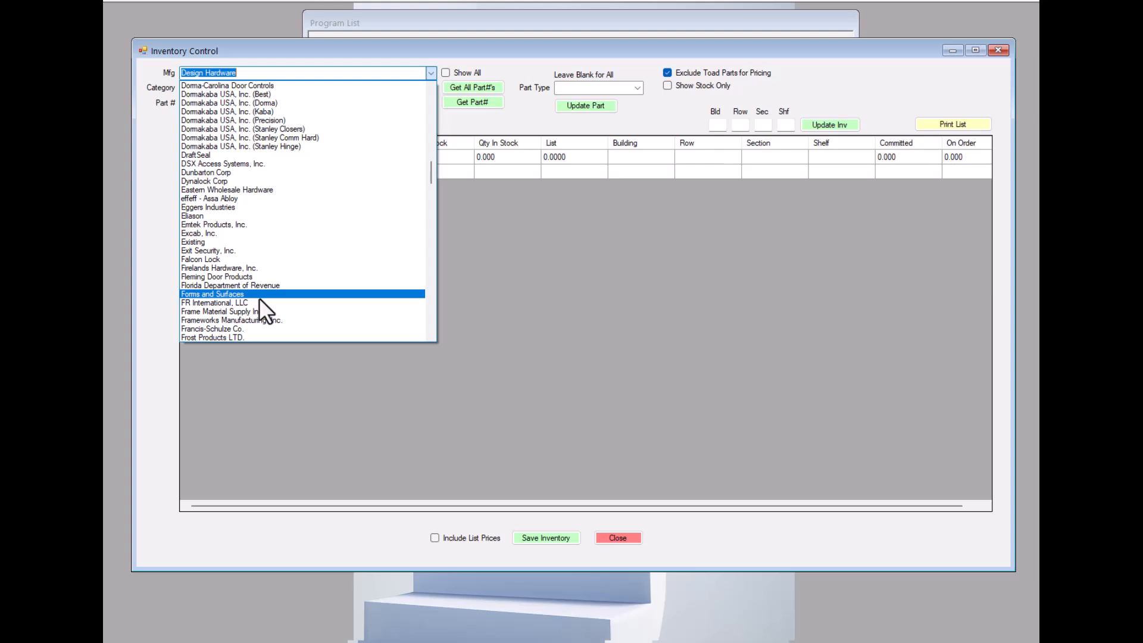
scroll(260, 298, "down", 3)
scroll(260, 300, "down", 3)
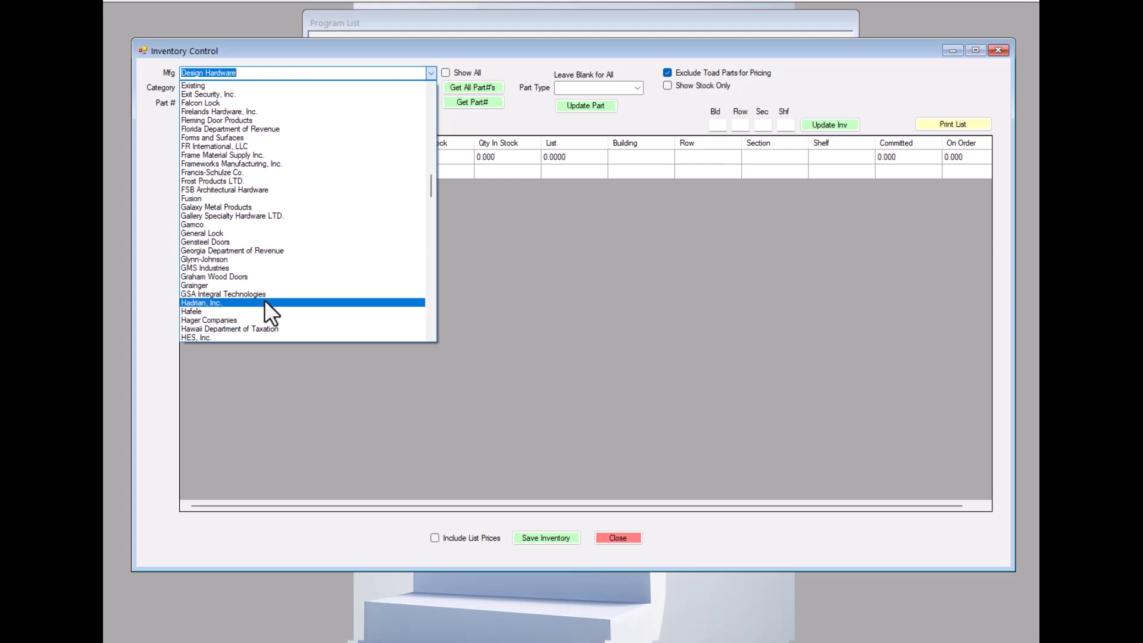
scroll(266, 294, "down", 1)
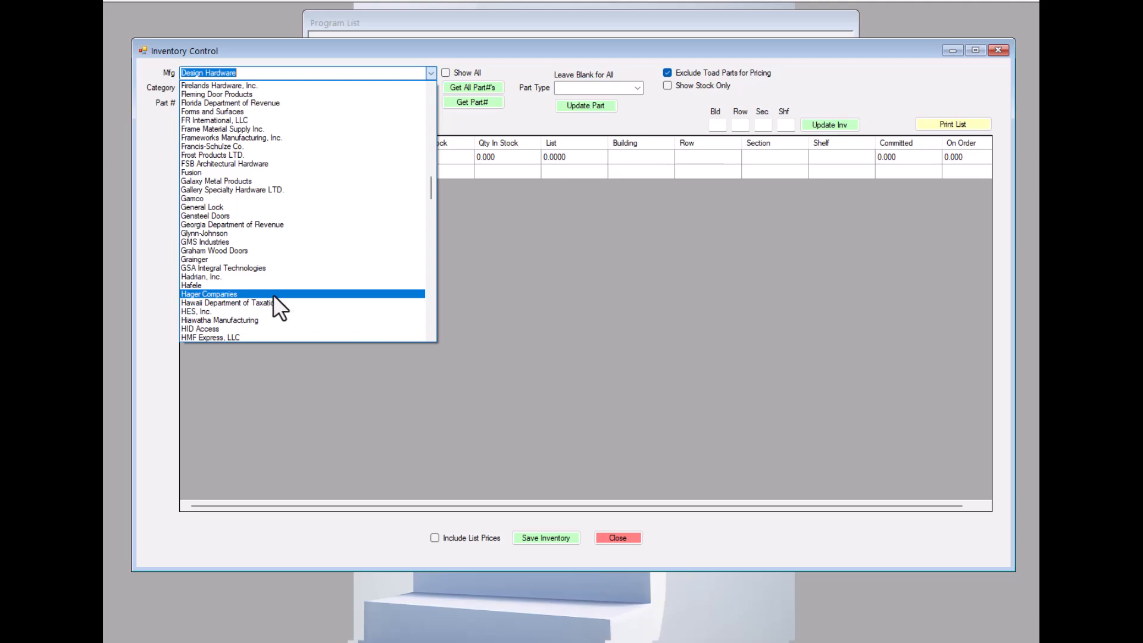
scroll(308, 130, "up", 12)
scroll(316, 153, "up", 13)
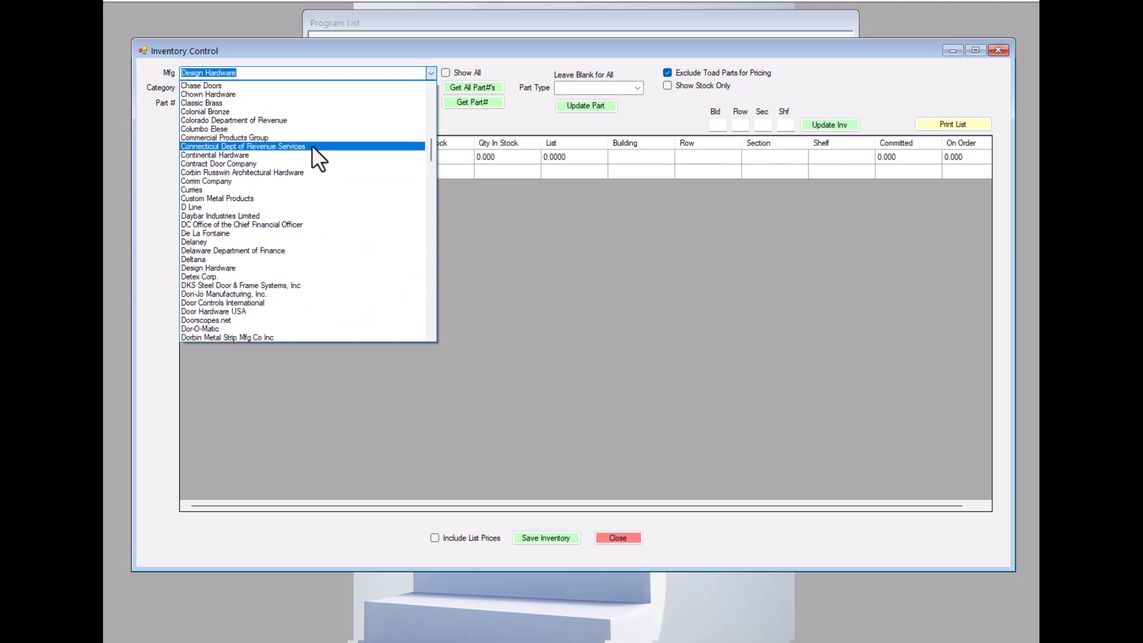
scroll(294, 120, "up", 7)
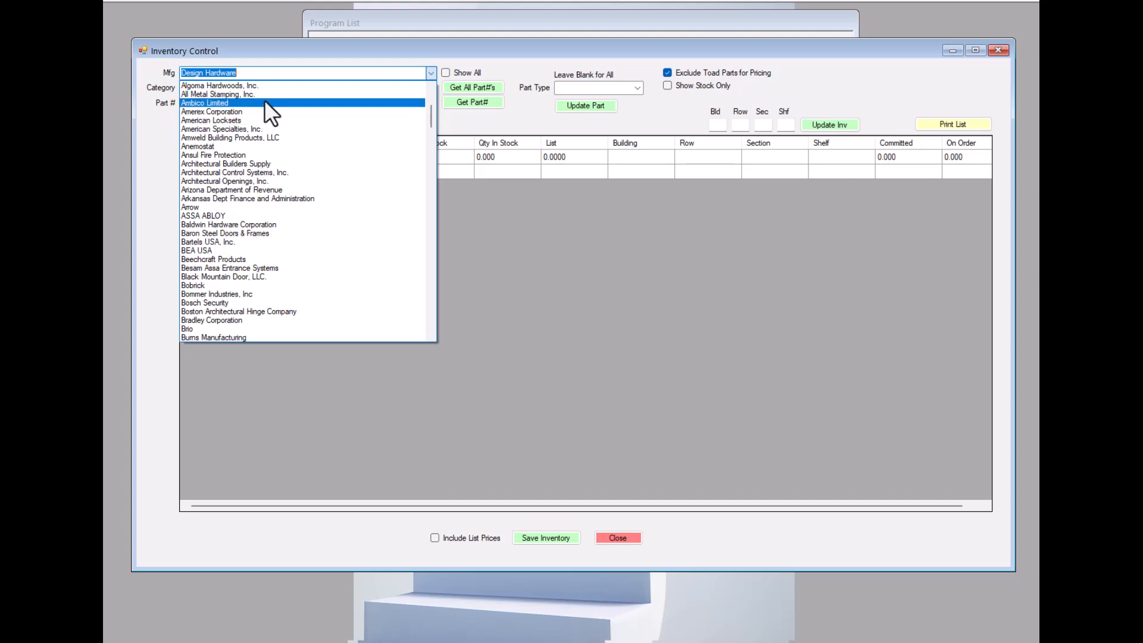
scroll(261, 95, "up", 5)
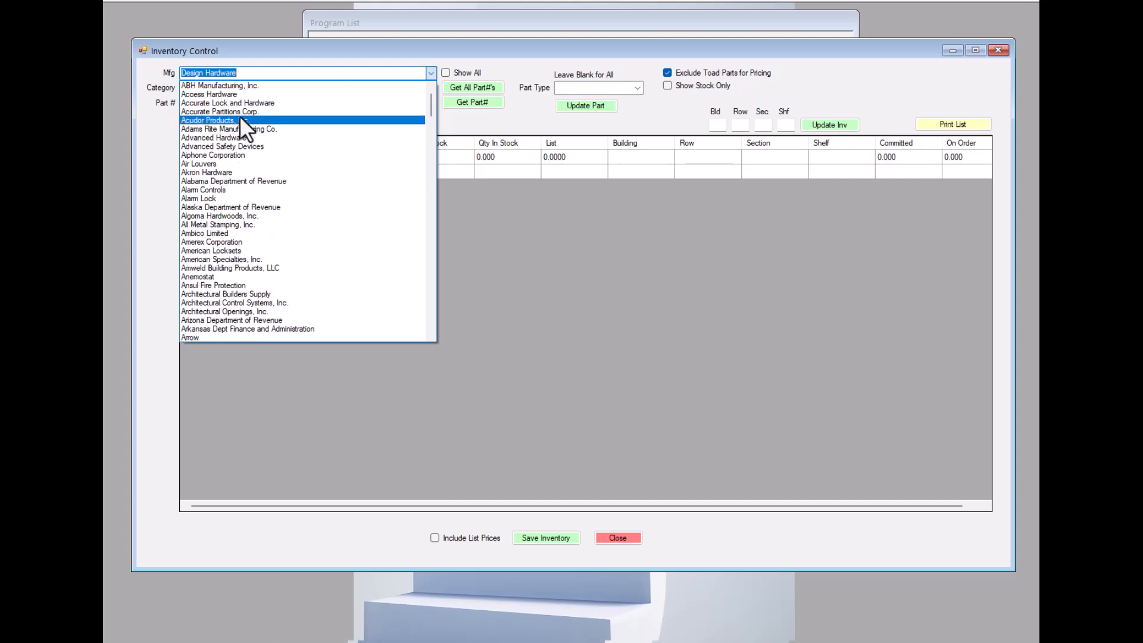
left_click(212, 146)
left_click(473, 88)
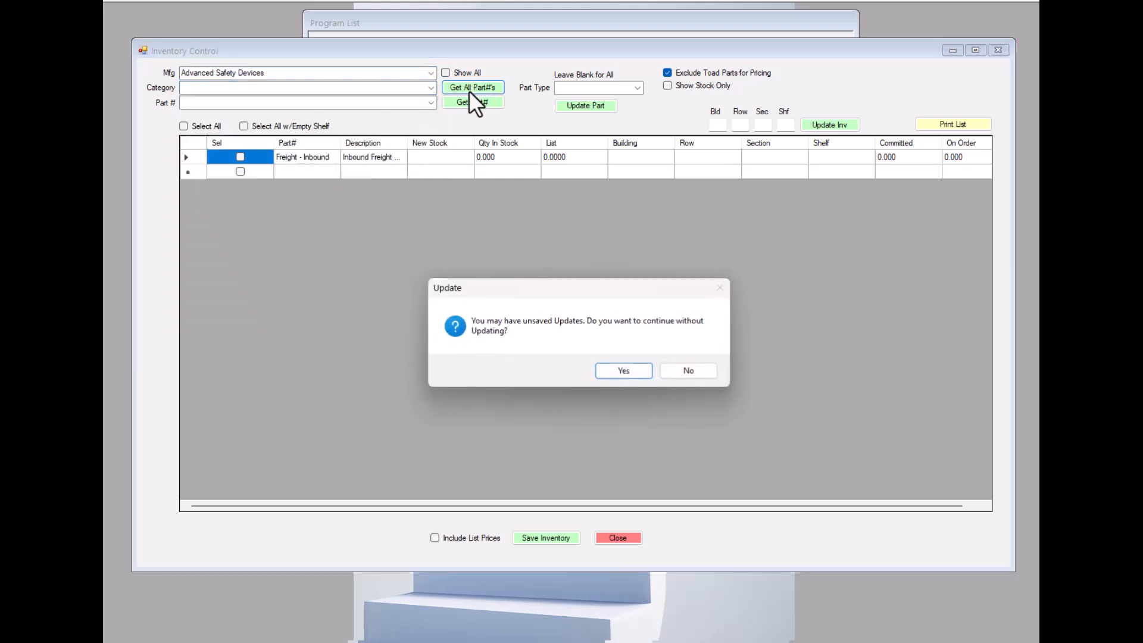
left_click(623, 372)
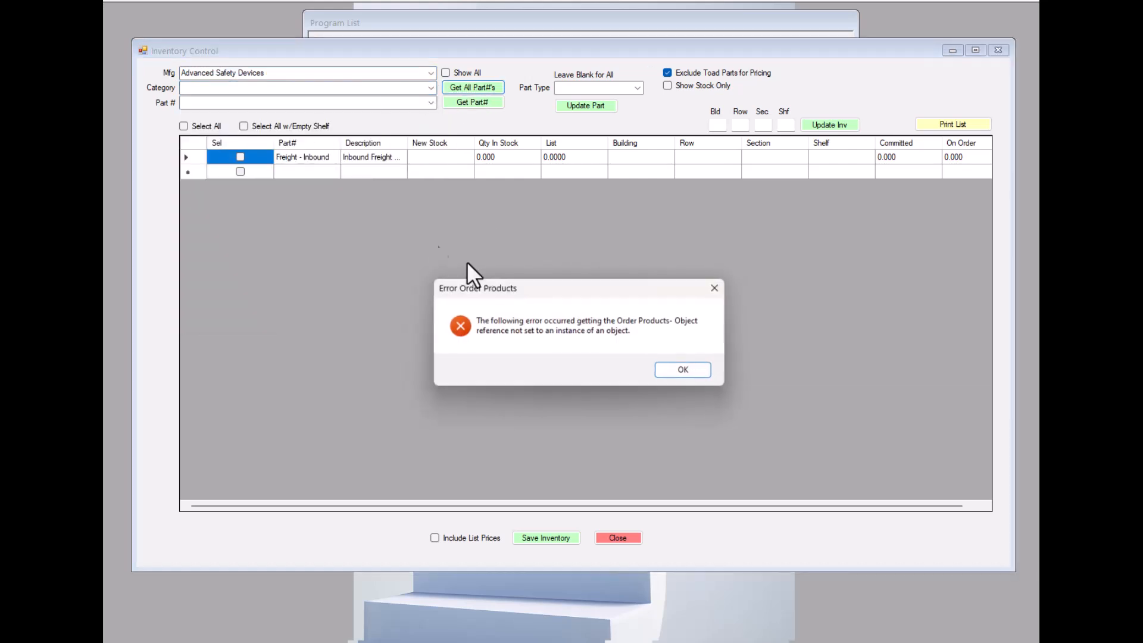
left_click(685, 370)
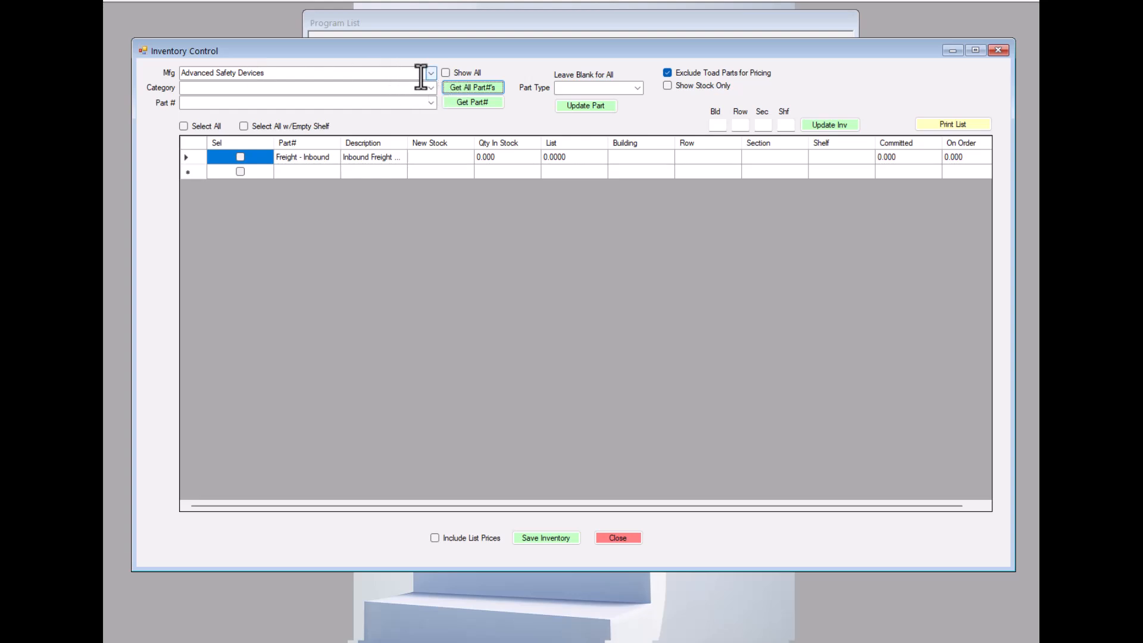
List all part numbers for Curries, continuing without updating and dismissing the error message.
left_click(319, 74)
type("curries")
key("Return")
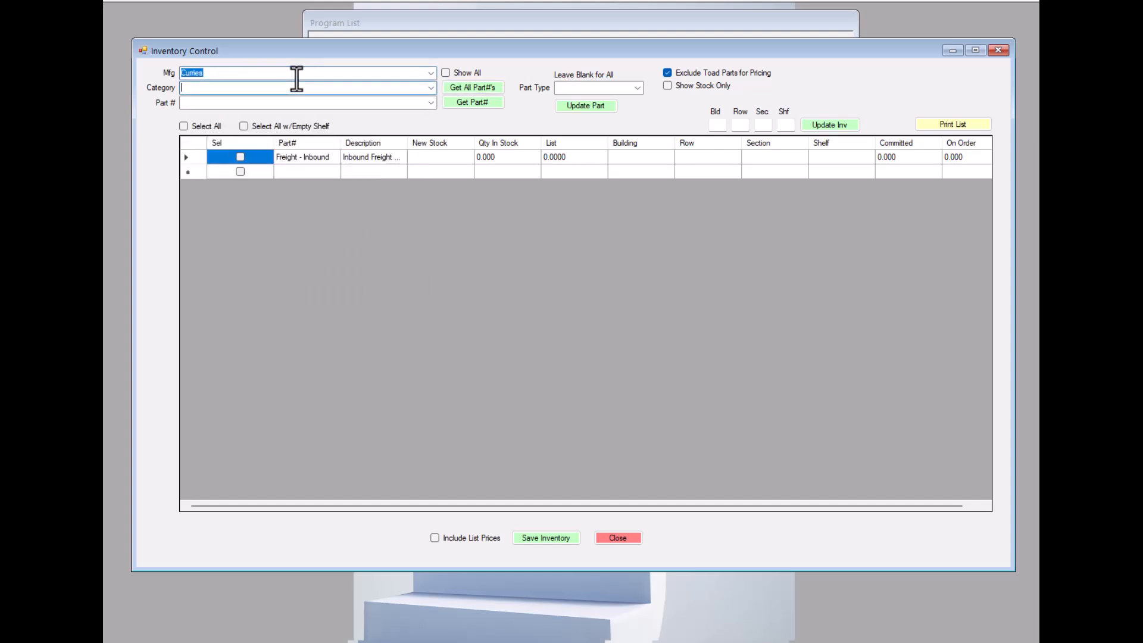
left_click(470, 86)
left_click(630, 373)
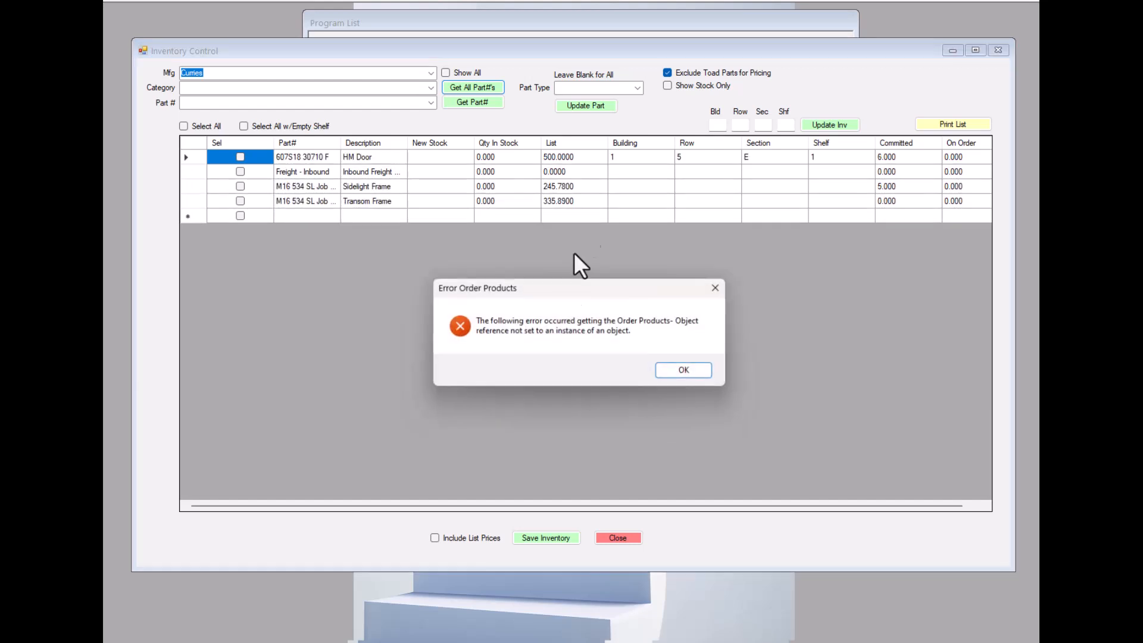
left_click(675, 365)
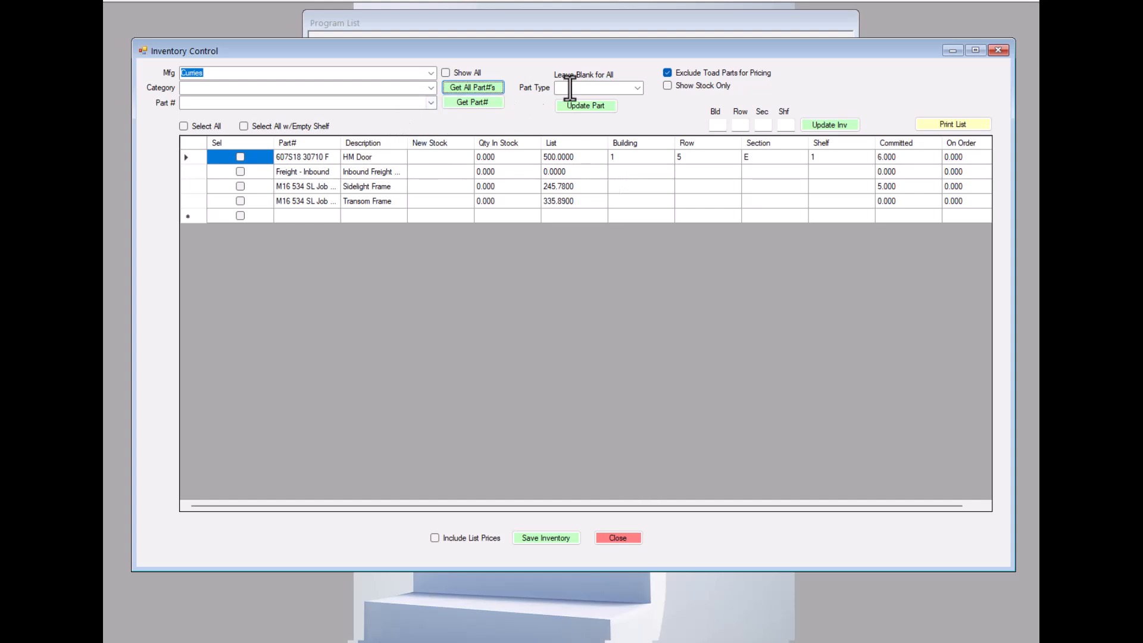
Reload the Curries part list with Toad parts for pricing included, and examine the parts down to the Lite/Louver entries.
left_click(668, 72)
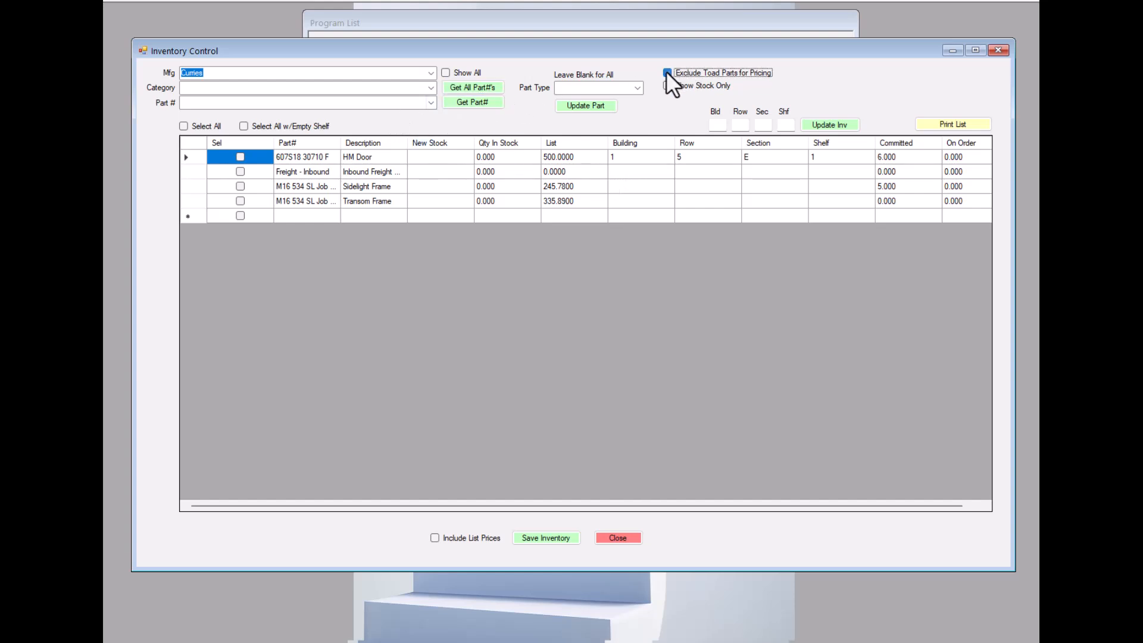
left_click(470, 88)
left_click(622, 372)
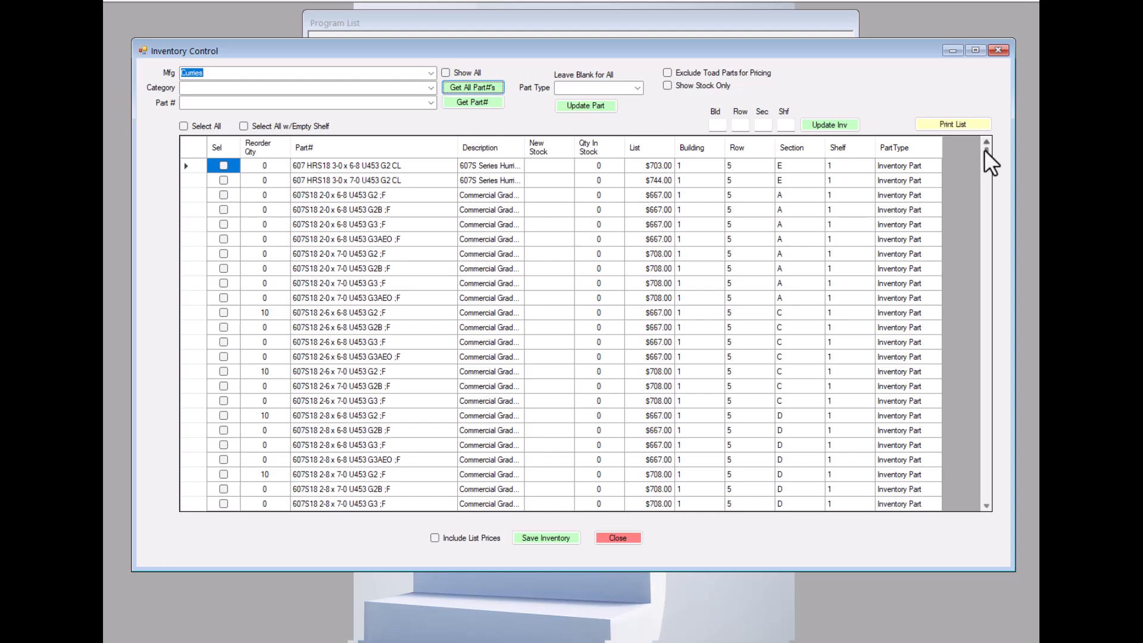
left_click_drag(984, 150, 980, 265)
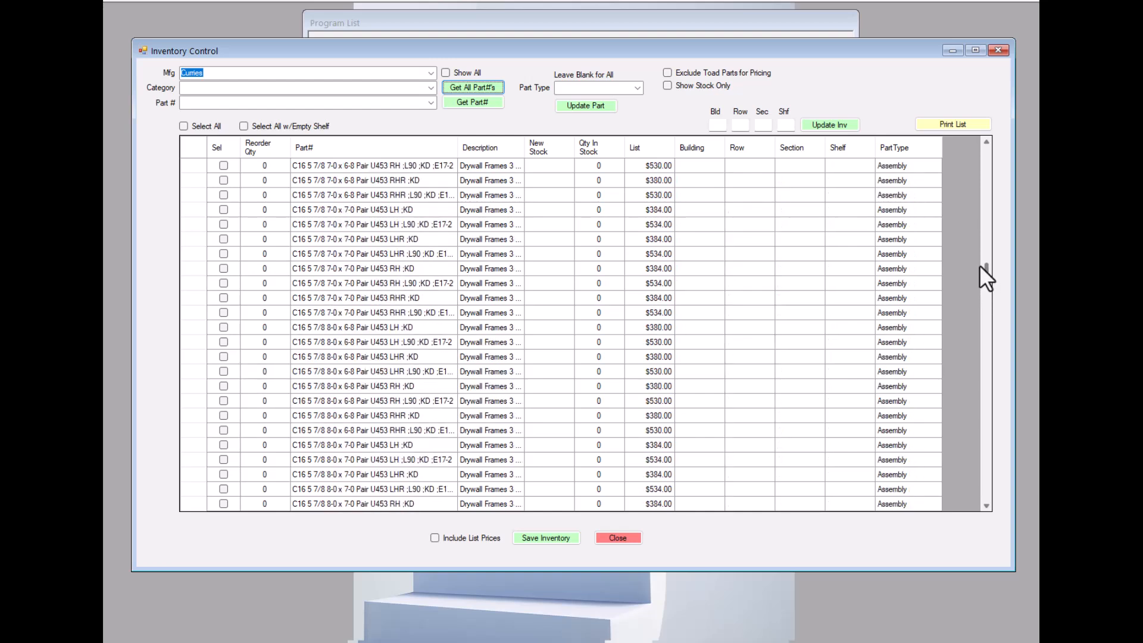
scroll(801, 225, "up", 12)
left_click_drag(988, 256, 988, 351)
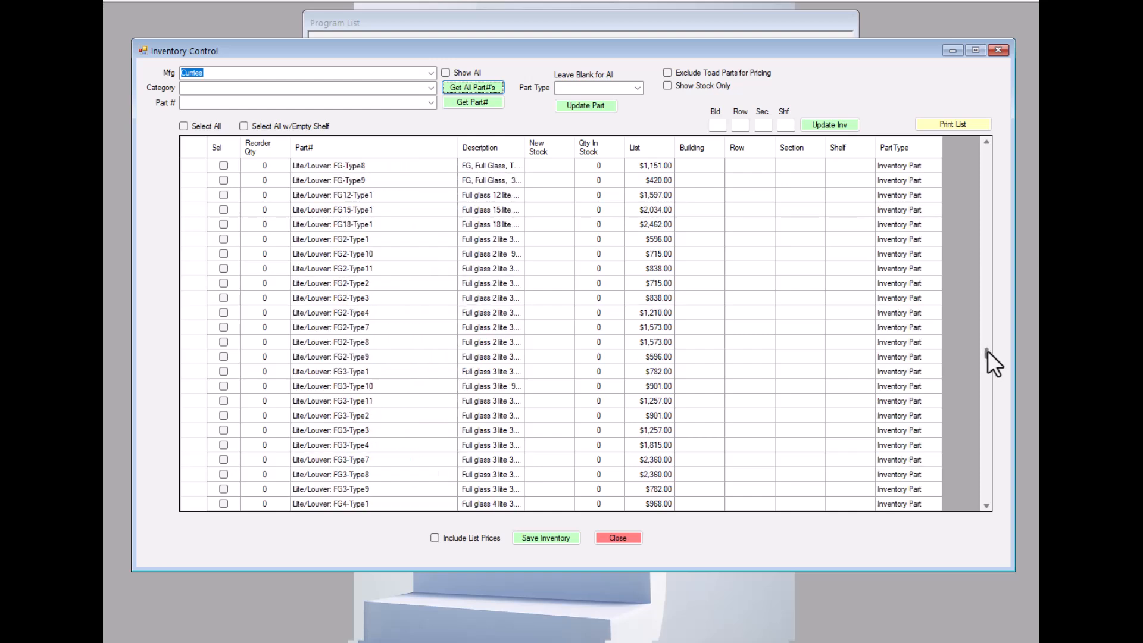
scroll(368, 216, "up", 8)
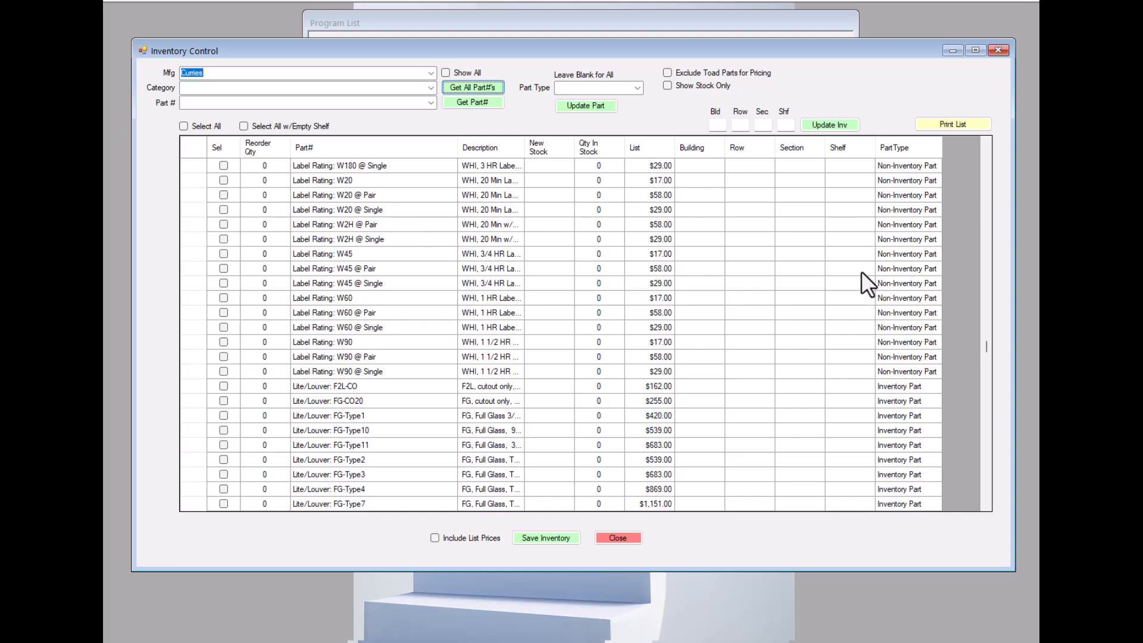
scroll(859, 264, "down", 3)
scroll(913, 266, "down", 2)
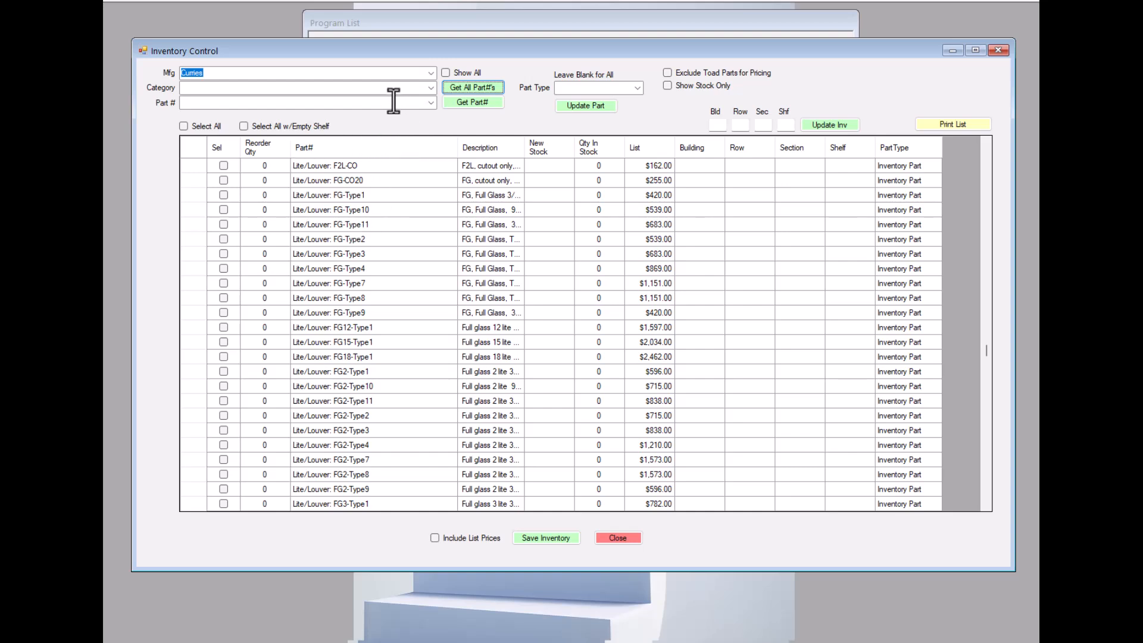
Limit the Curries part list to the HM Door Accessories, AddOns category, continuing without updating.
left_click(430, 87)
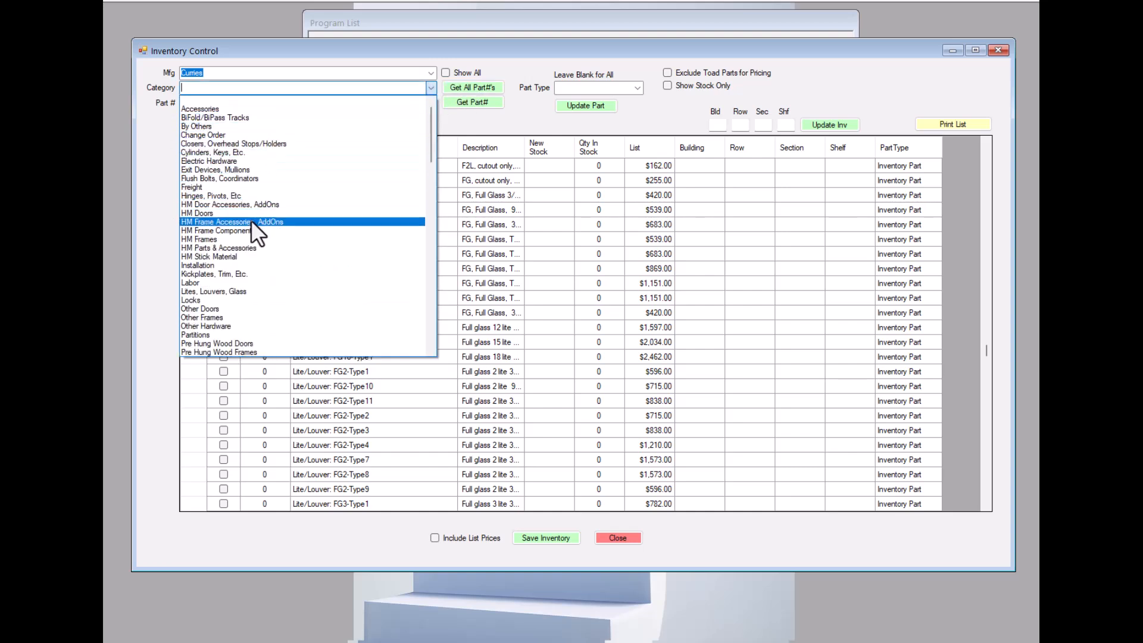
left_click(220, 204)
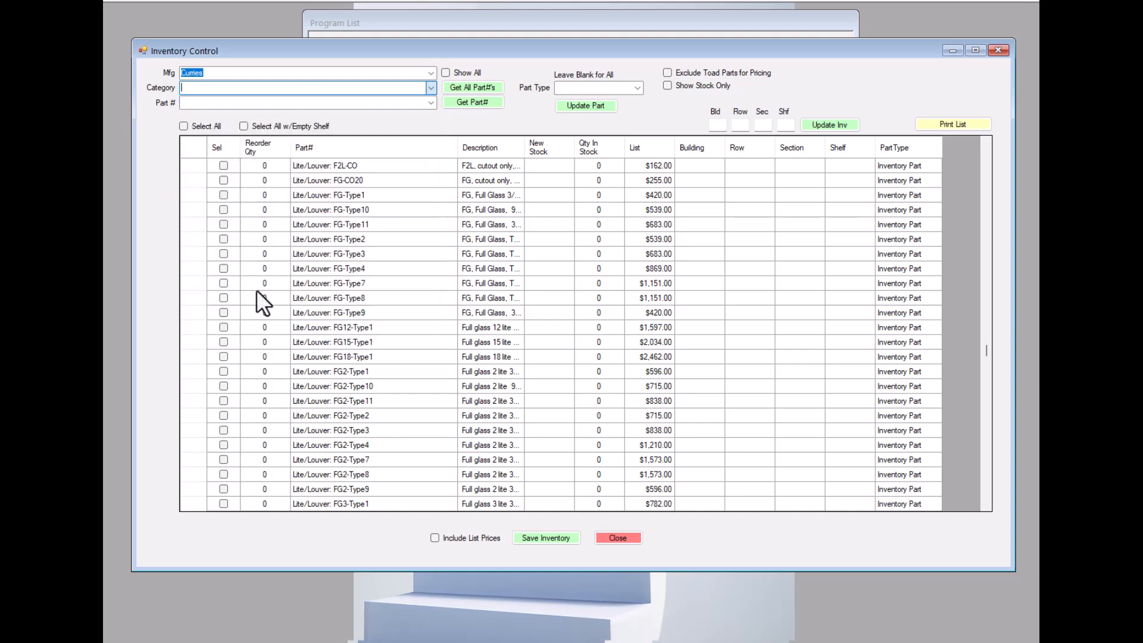
left_click(474, 87)
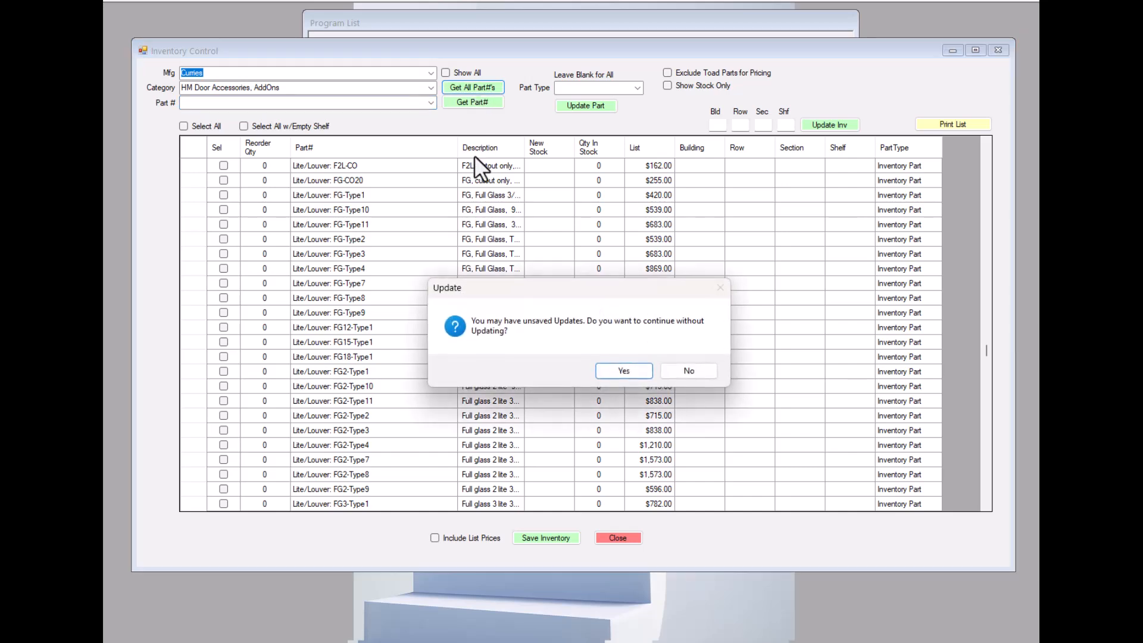
left_click(622, 372)
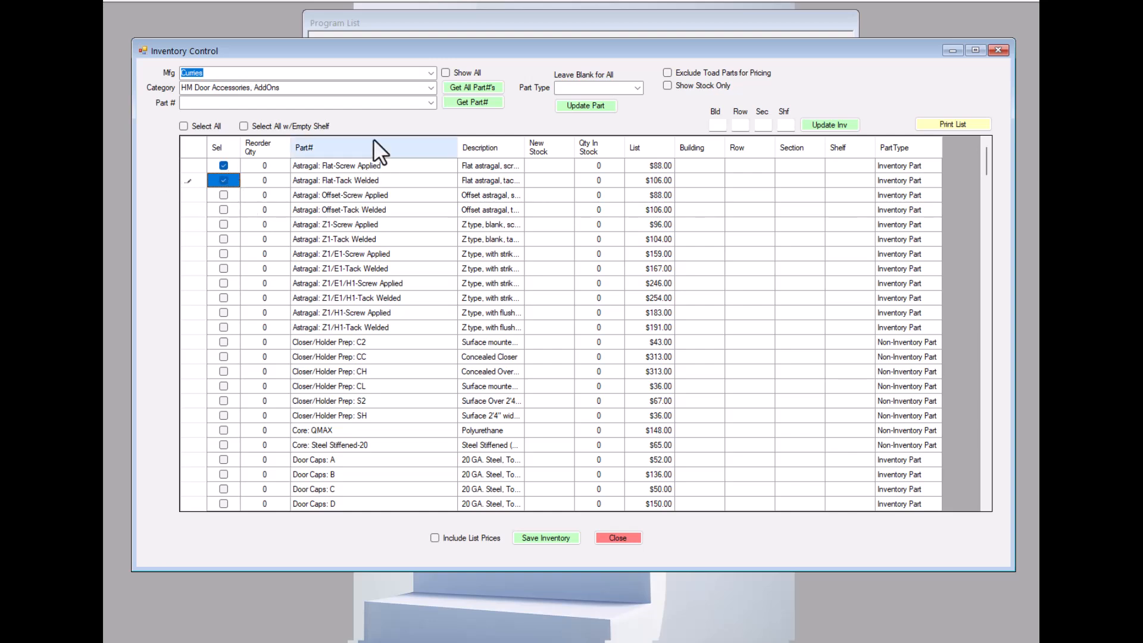
Mark the remaining Astragal parts as selected, from Offset-Screw Applied through Z1/H1-Tack Welded.
key("Down")
key("space")
key("Down")
key("space")
key("Down")
key("space")
key("Down")
key("space")
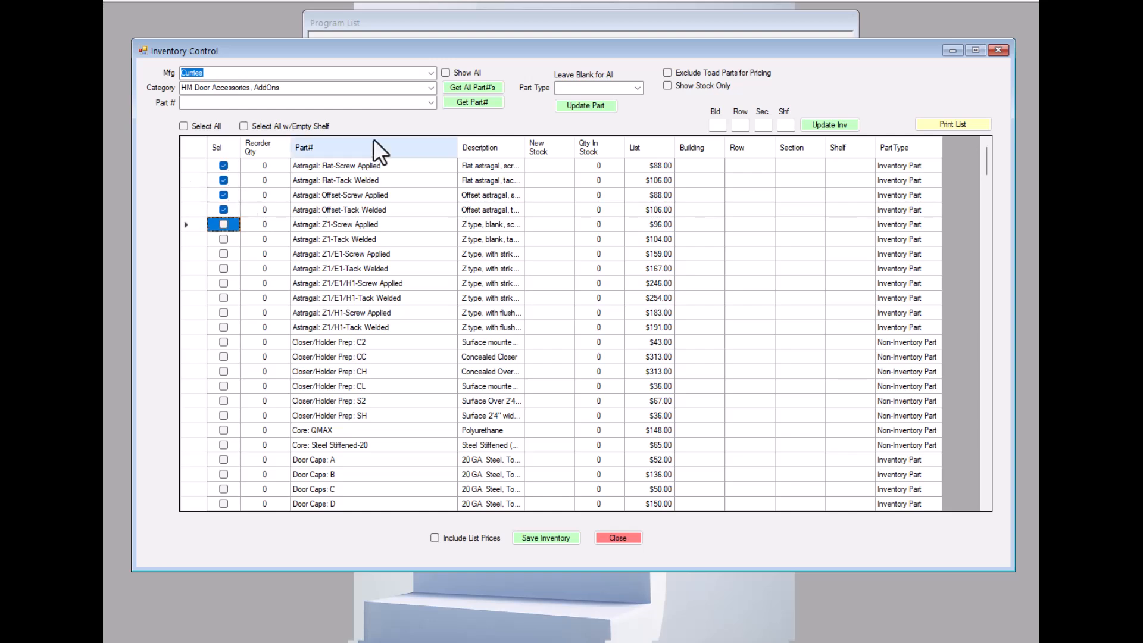
key("Down")
key("space")
key("Down")
key("space")
key("Down")
key("space")
key("Down")
key("space")
key("Down")
key("space")
key("Down")
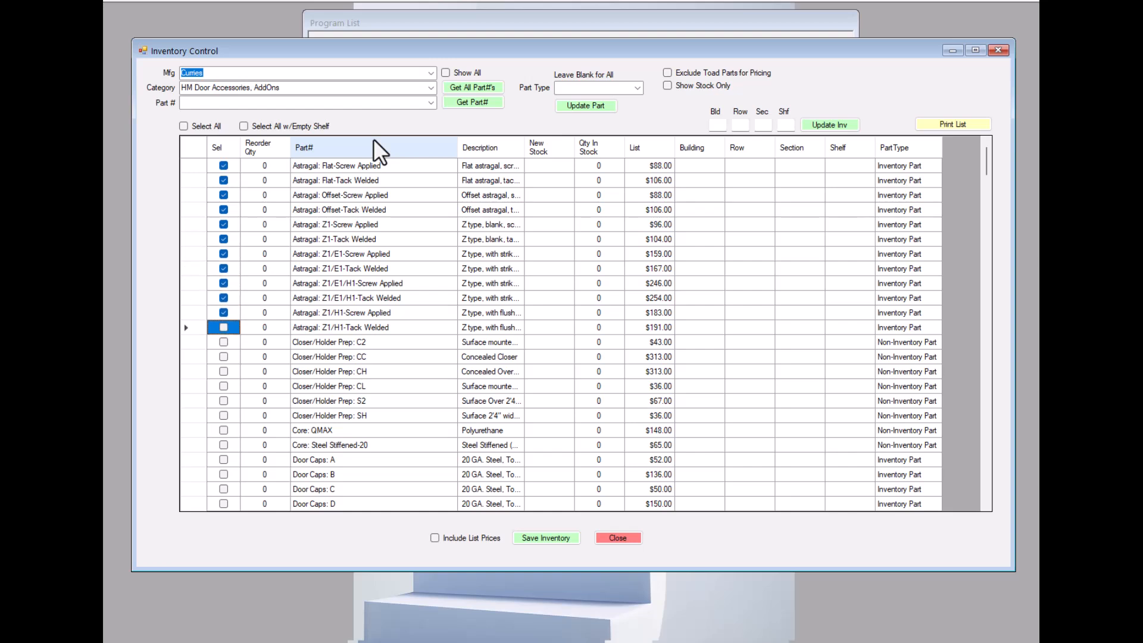
key("space")
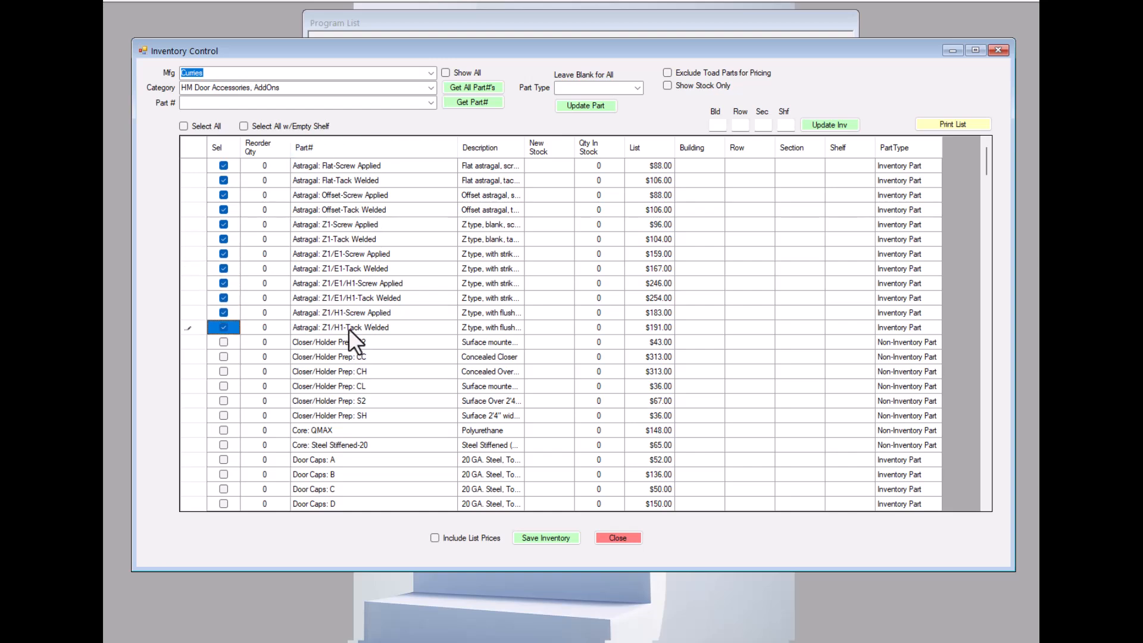
Assign building 1, row 4 and section C to all the selected Astragal parts.
left_click(717, 124)
type("1")
left_click(734, 126)
type("4")
left_click(760, 126)
type("C")
left_click(836, 127)
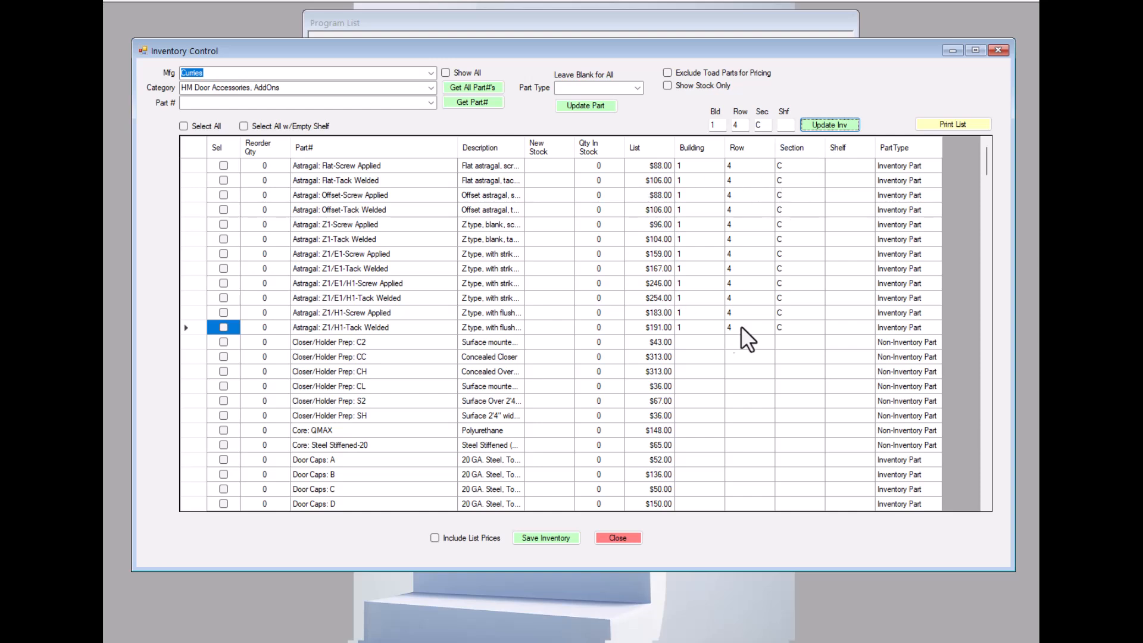
Set the shelf to 1 for the four Flat and Offset Astragal parts.
left_click(844, 165)
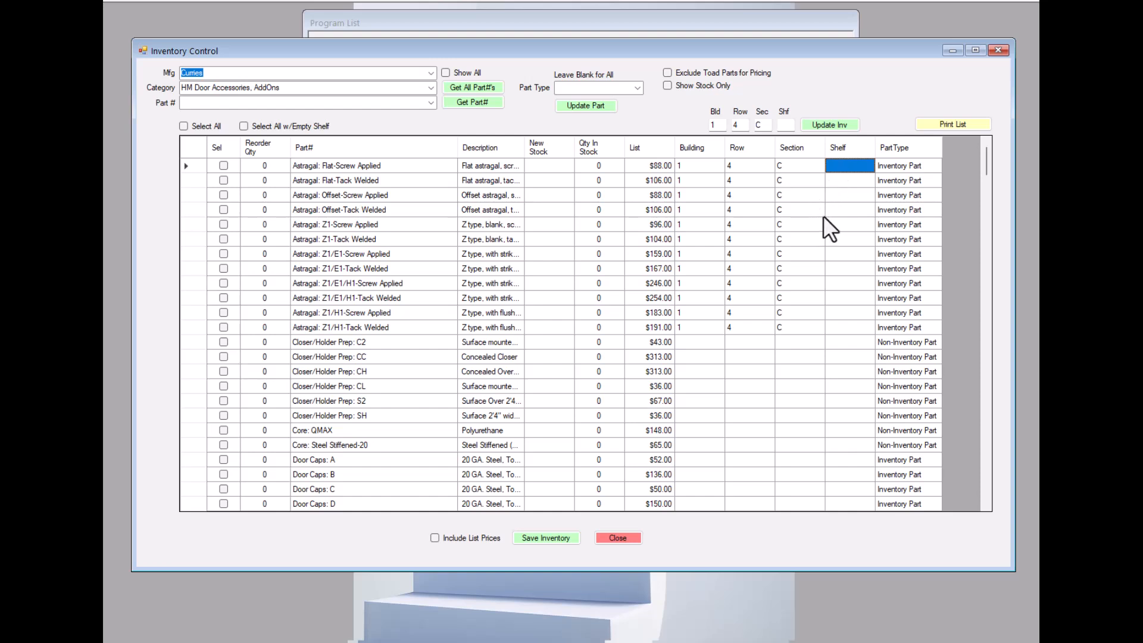
type("1")
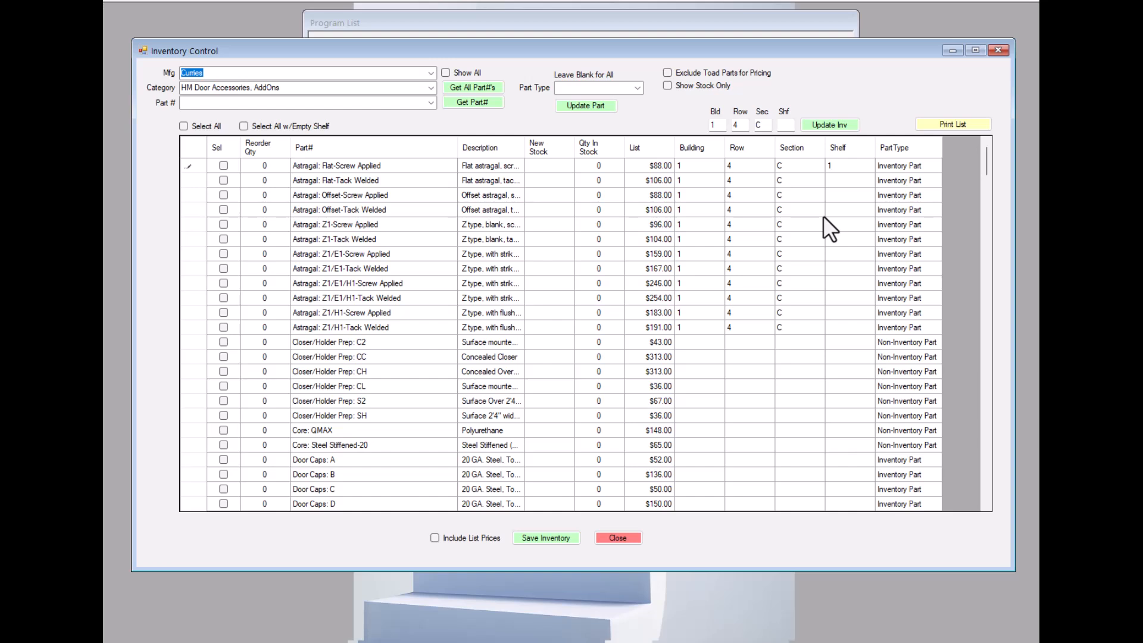
key("Return")
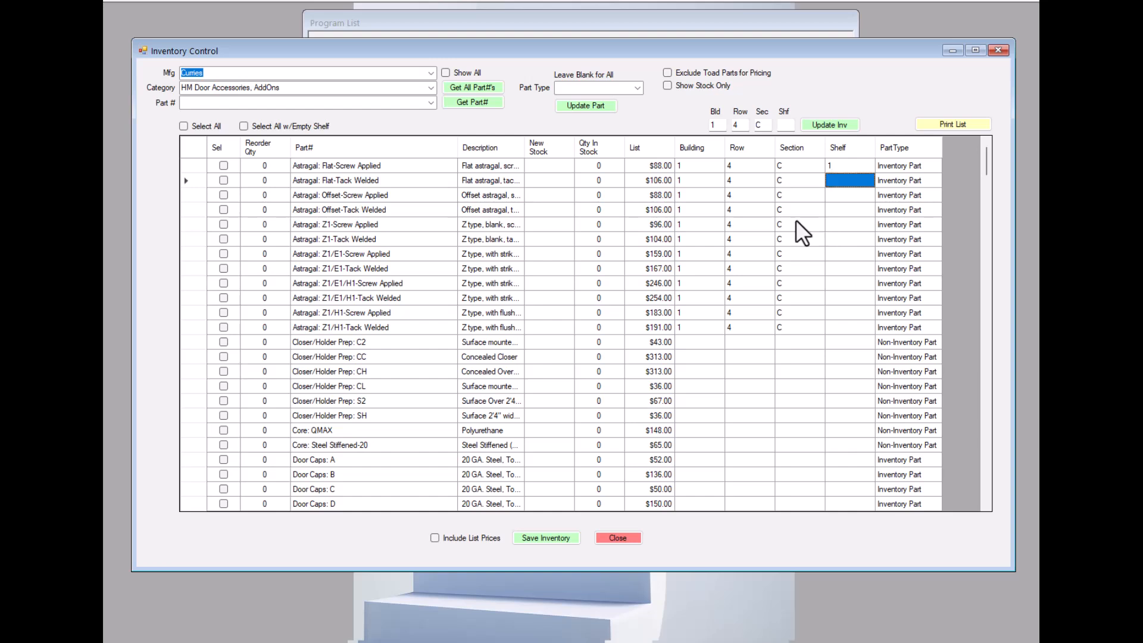
type("1")
key("Return")
type("1")
key("Return")
type("1")
key("Return")
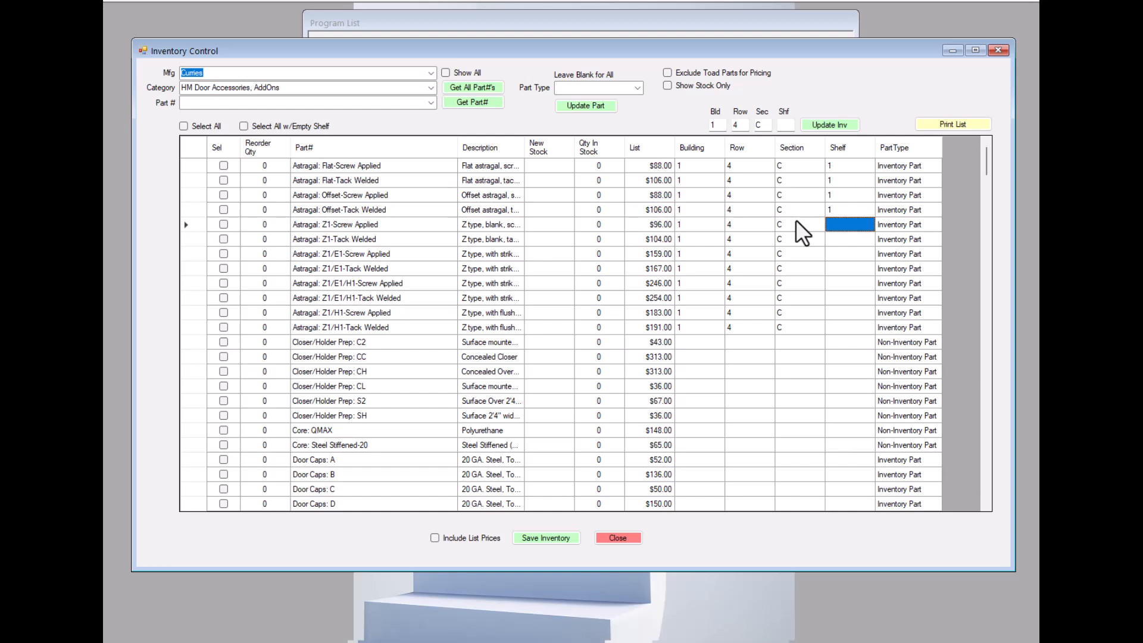
Set the shelf to 2 for the four Z1 and Z1/E1 Astragal parts.
type("2")
key("Return")
type("2")
key("Return")
type("2")
key("Return")
type("2")
key("Return")
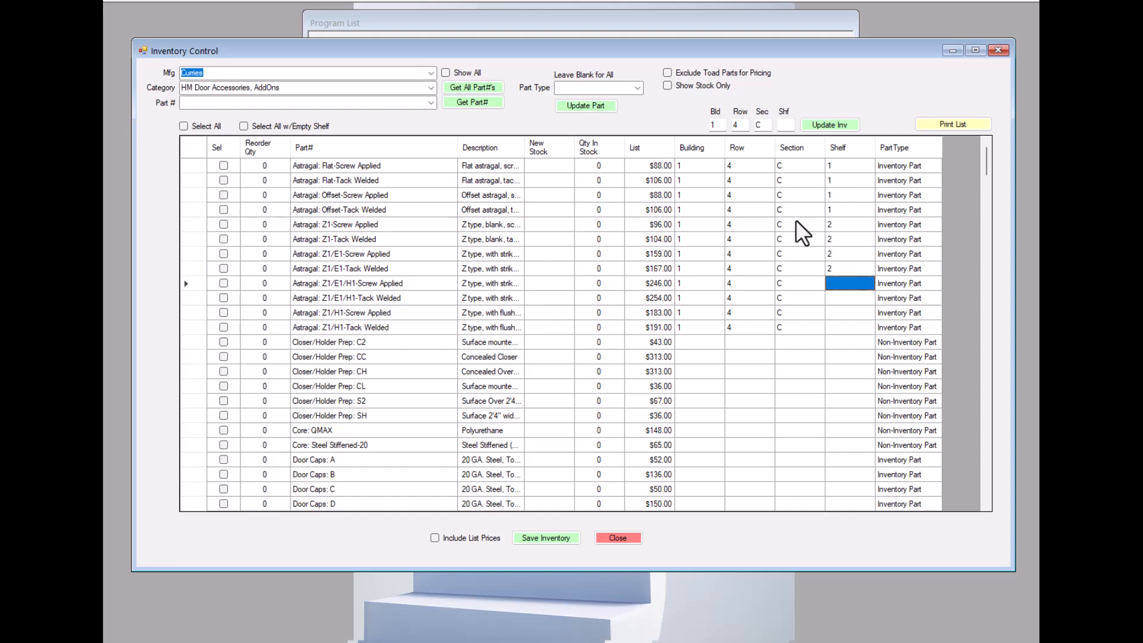
Set the shelf to 3 for the four Z1/E1/H1 and Z1/H1 Astragal parts, and save the inventory.
type("3")
key("Return")
type("3")
key("Return")
type("3")
key("Return")
type("3")
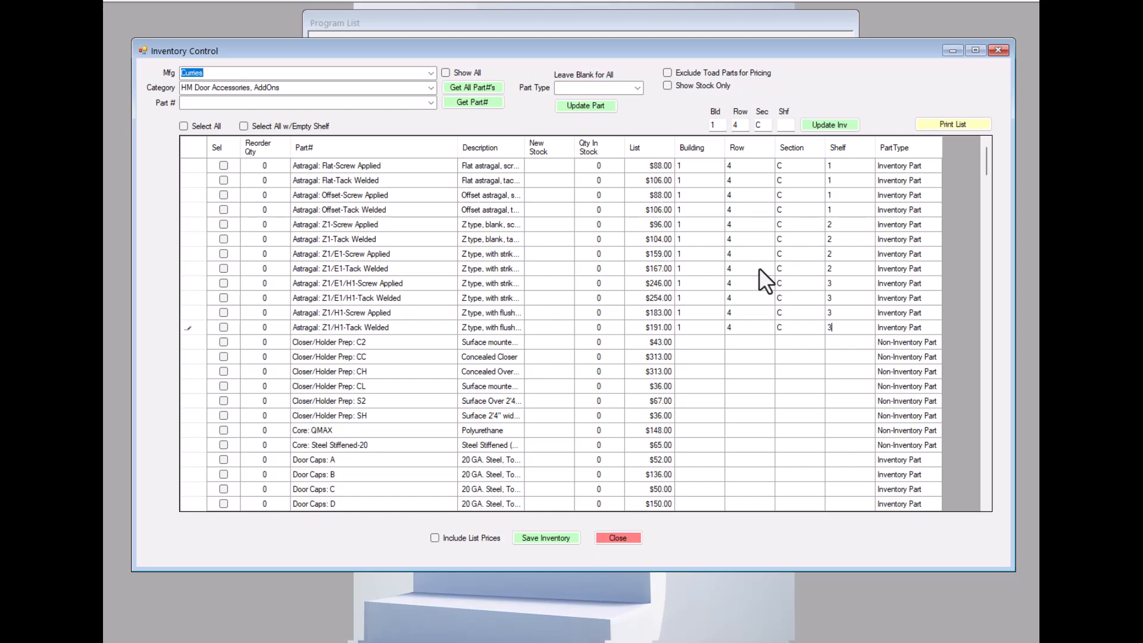
left_click(546, 539)
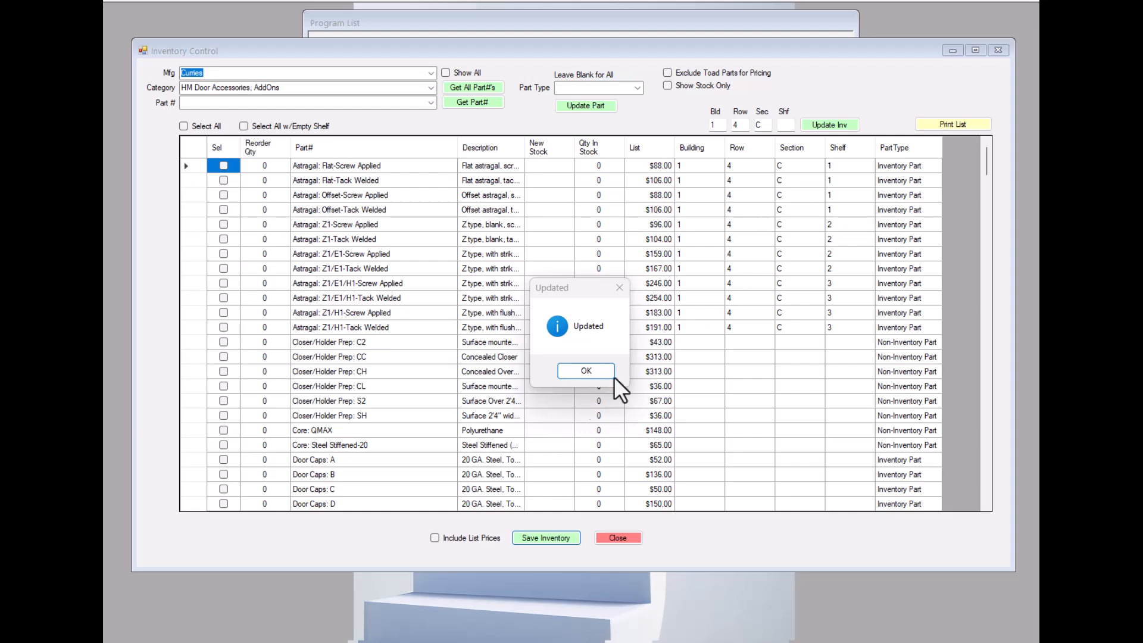
left_click(585, 371)
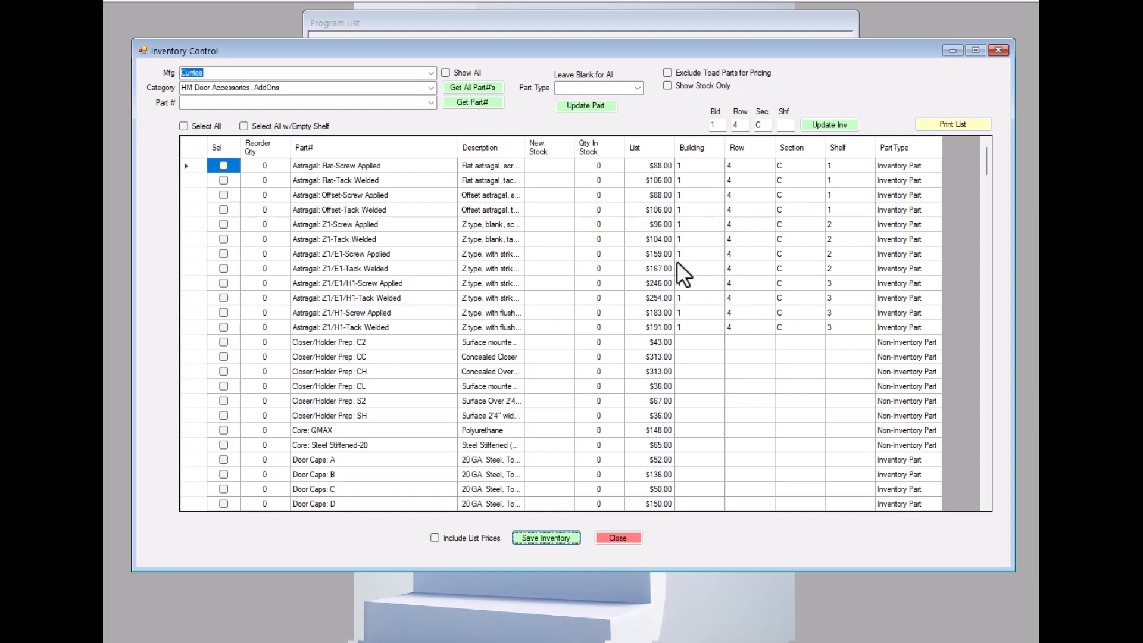
key("super")
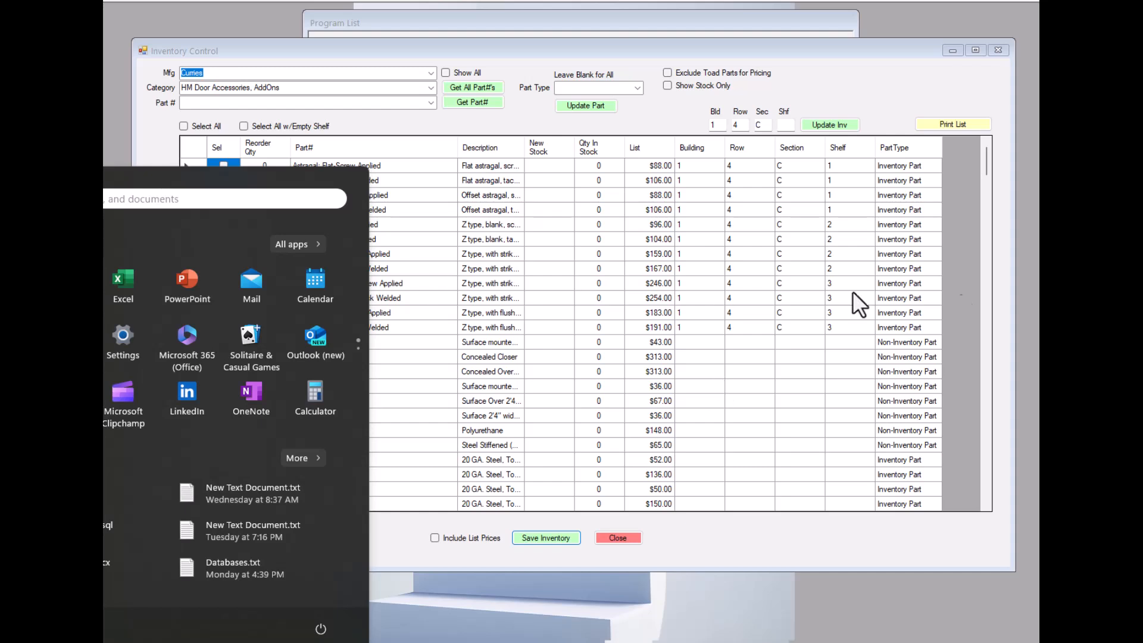
key("super")
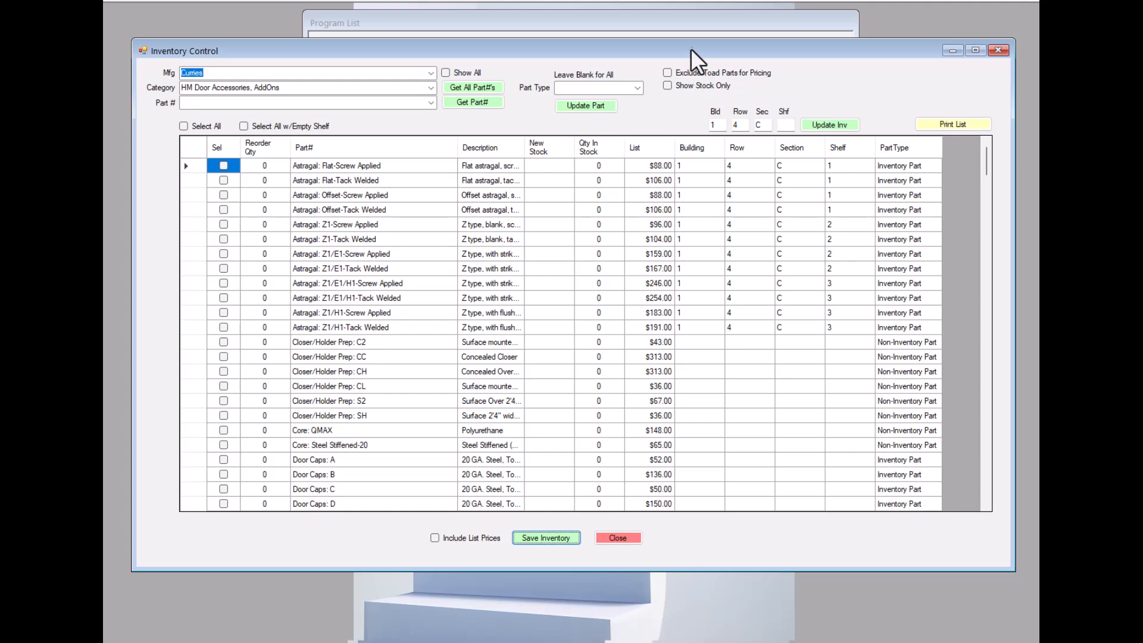
Open Add/Edit Products from the Program List to examine its inventory location and part type fields, and return to Inventory Control.
left_click_drag(691, 51, 685, 206)
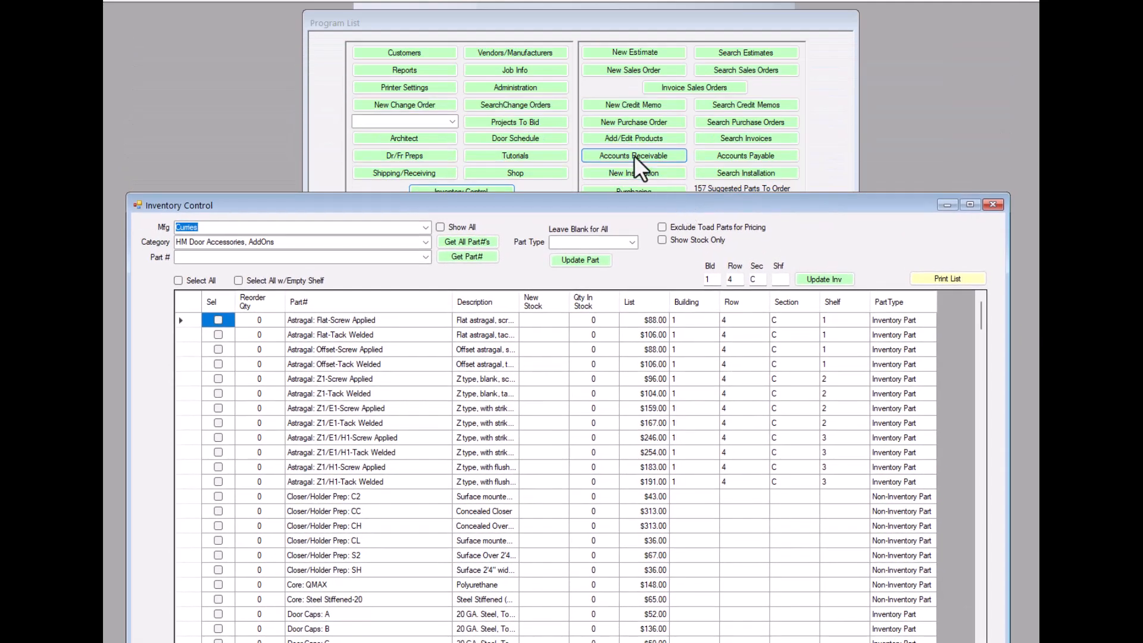
left_click(638, 137)
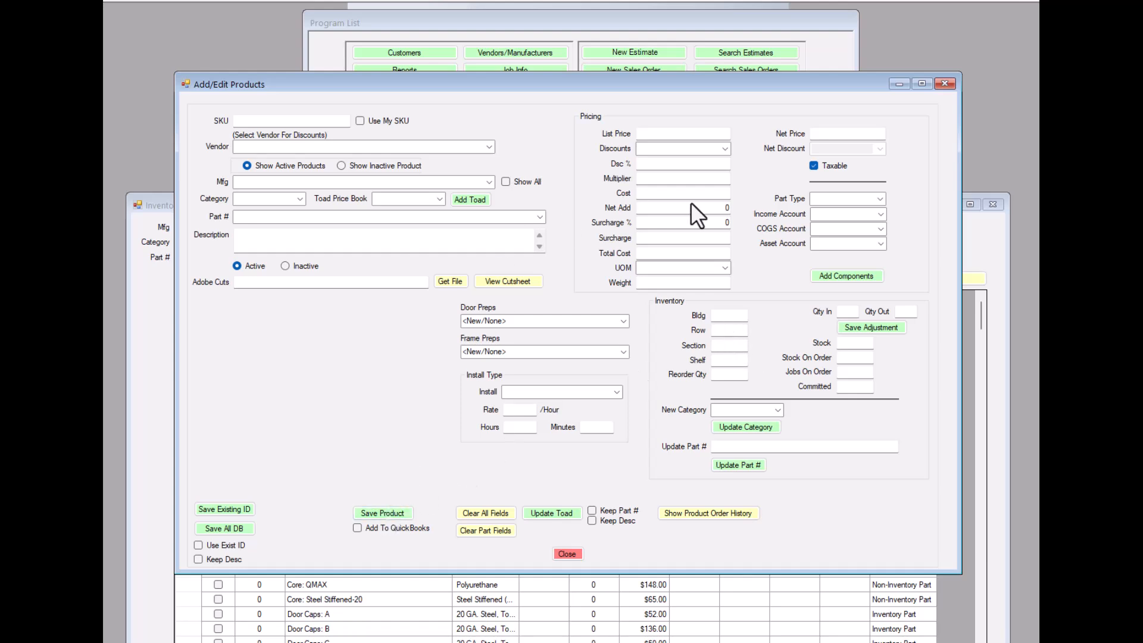
left_click(155, 333)
left_click_drag(473, 202, 470, 51)
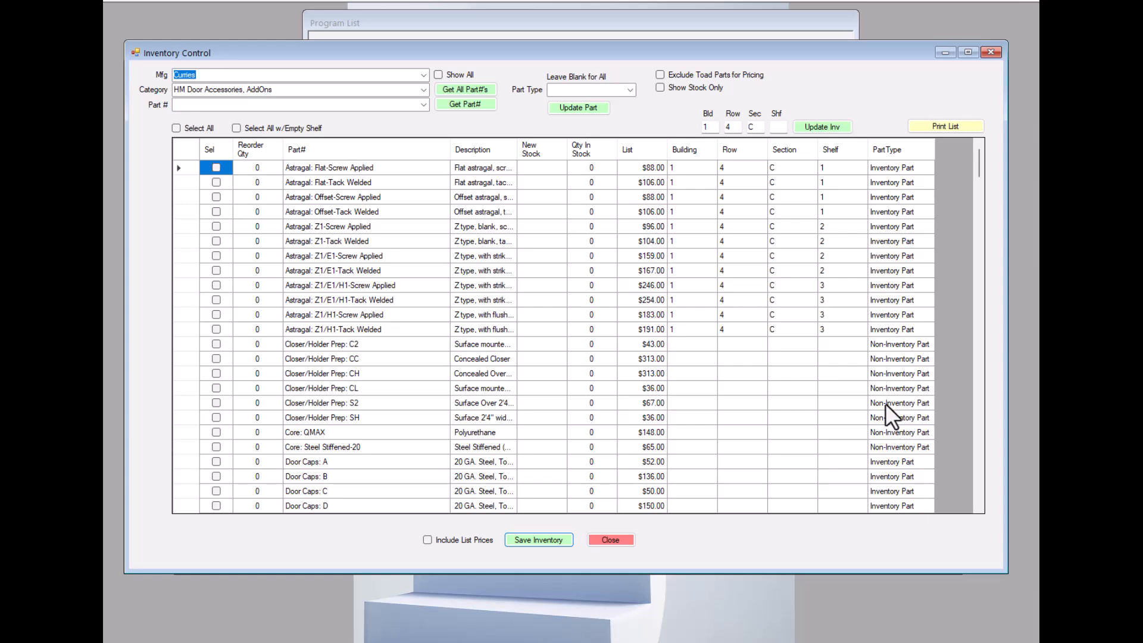
Examine the part types of the closer prep and door cap parts and the available Part Type filter options.
scroll(900, 374, "down", 4)
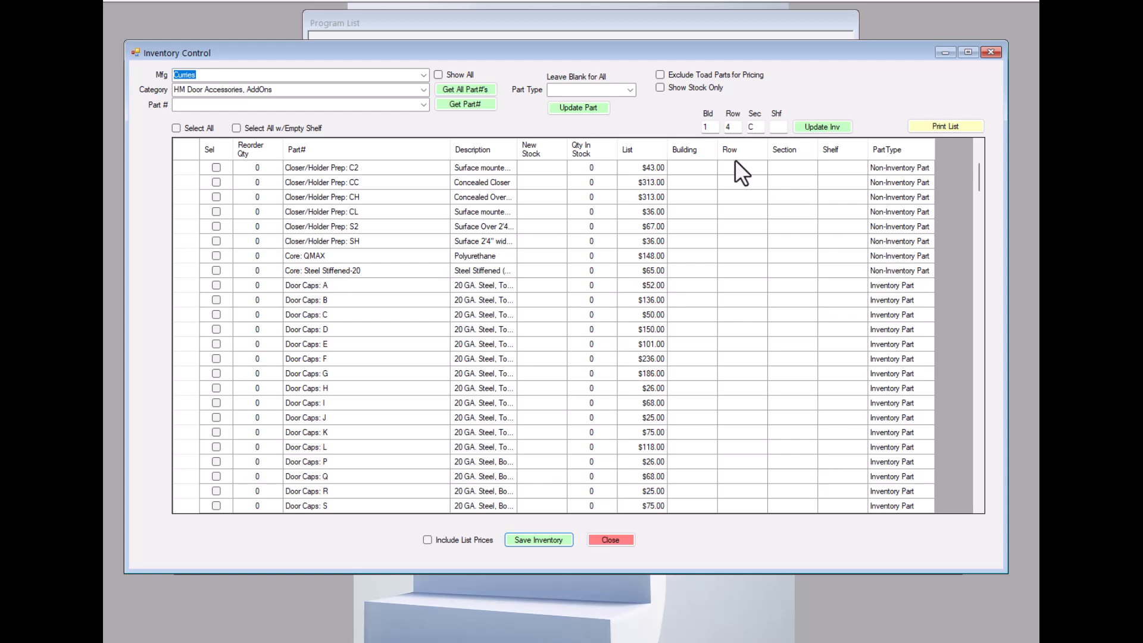
left_click(631, 89)
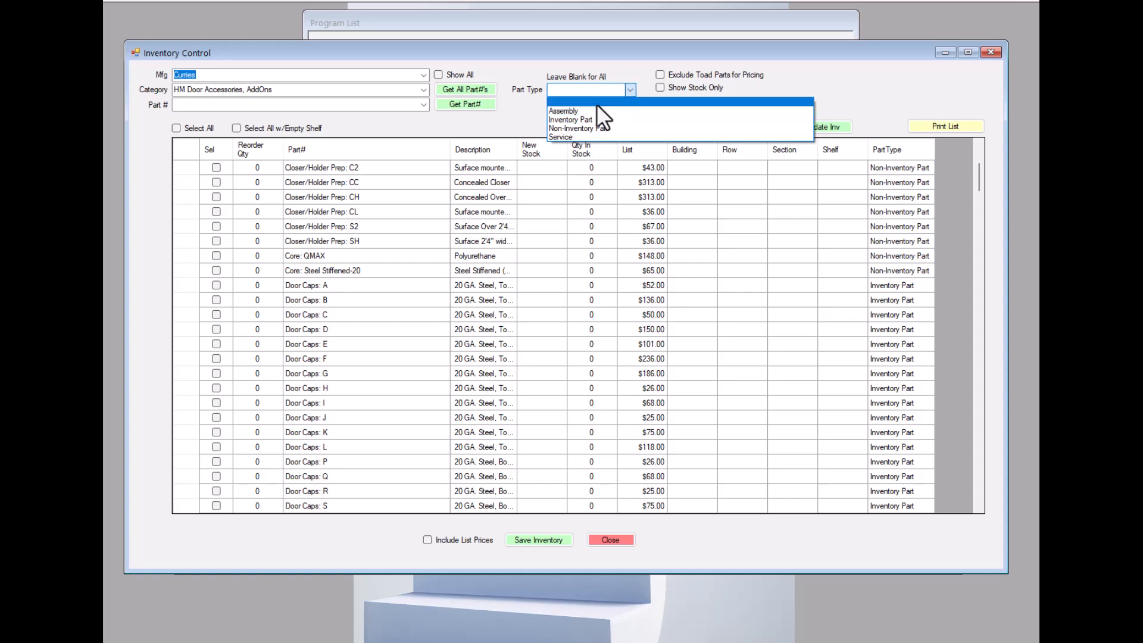
left_click(501, 109)
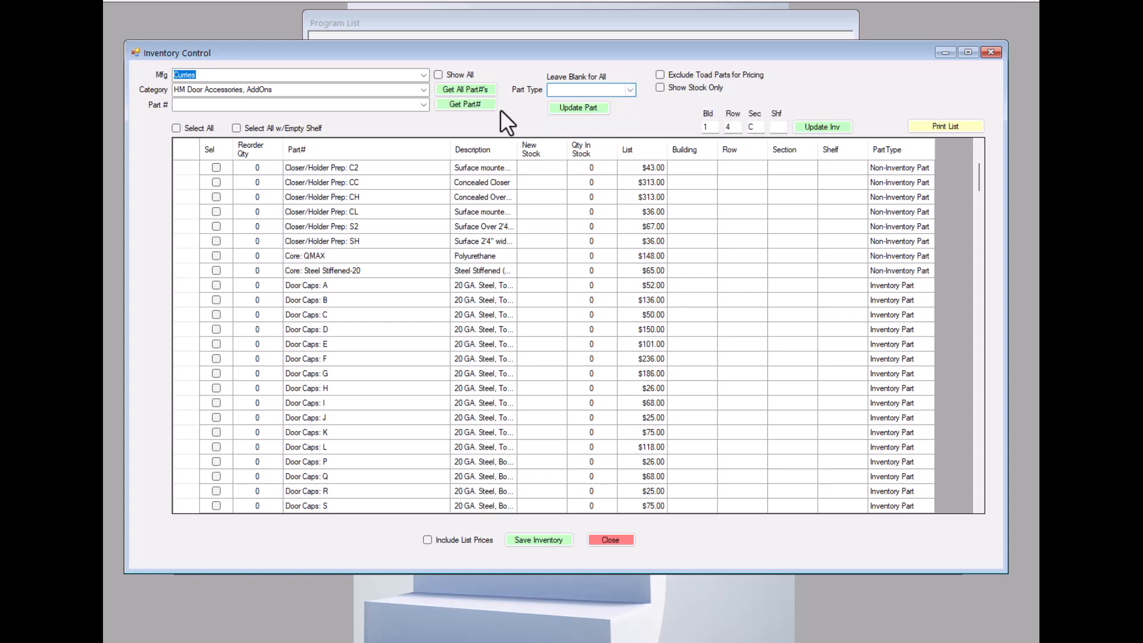
Retrieve all Curries parts in the HM Frames category and examine the listed frame part numbers.
left_click(424, 89)
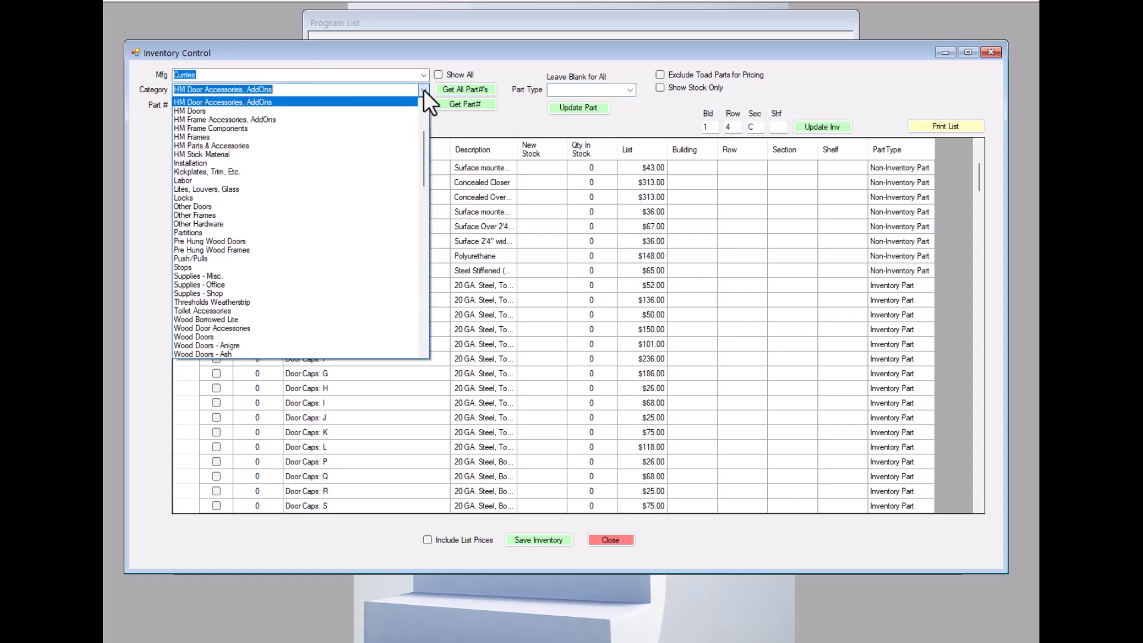
left_click(199, 137)
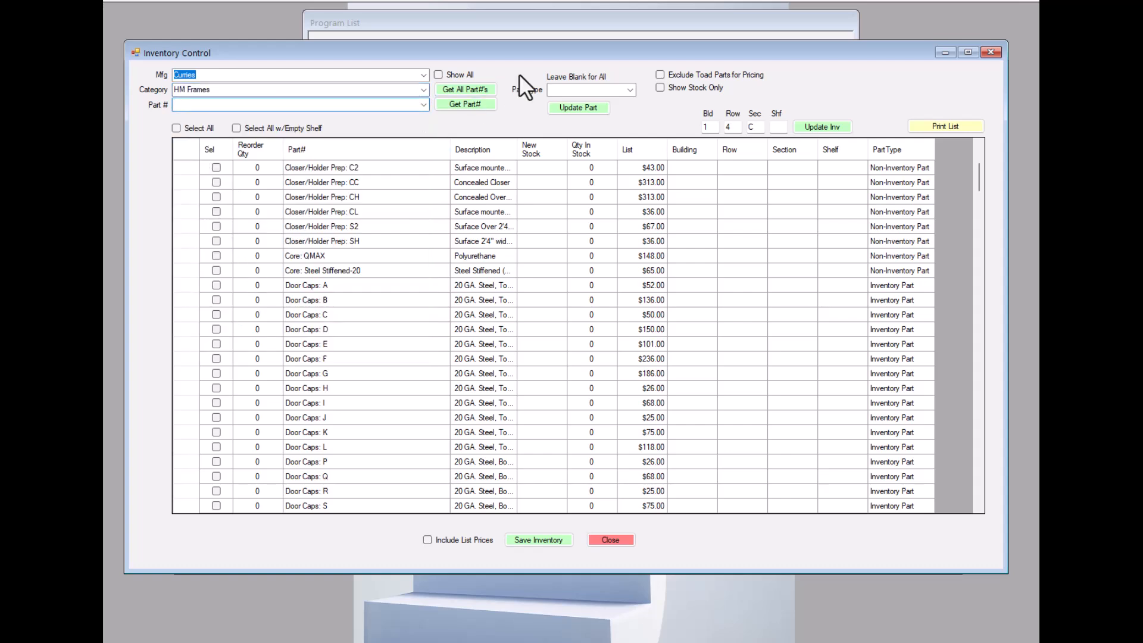
left_click(474, 90)
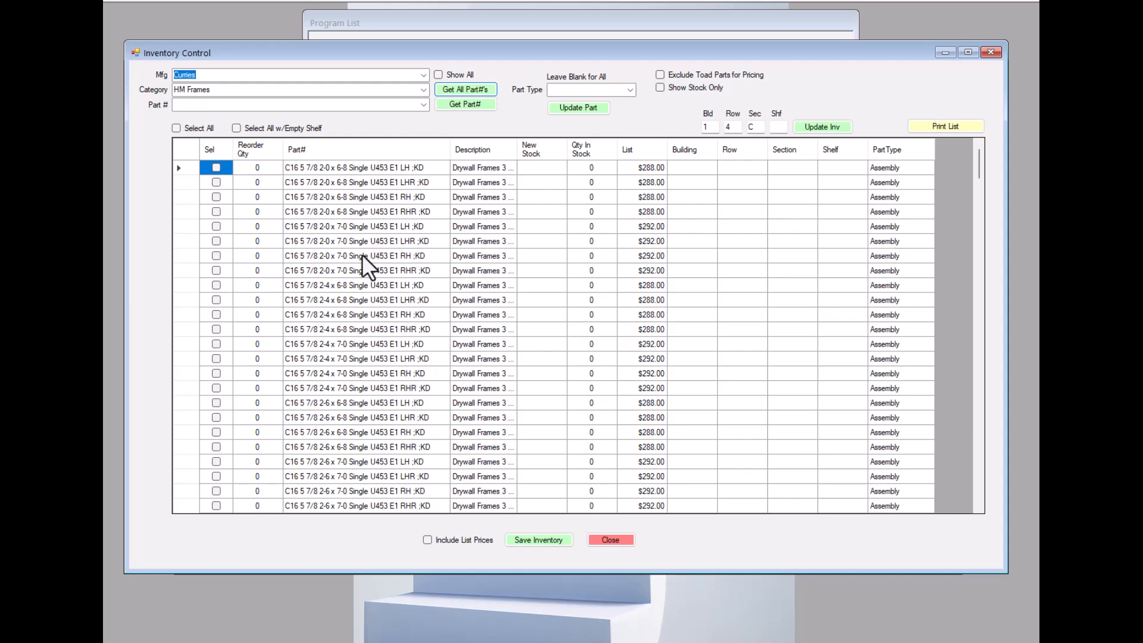
left_click_drag(820, 50, 816, 134)
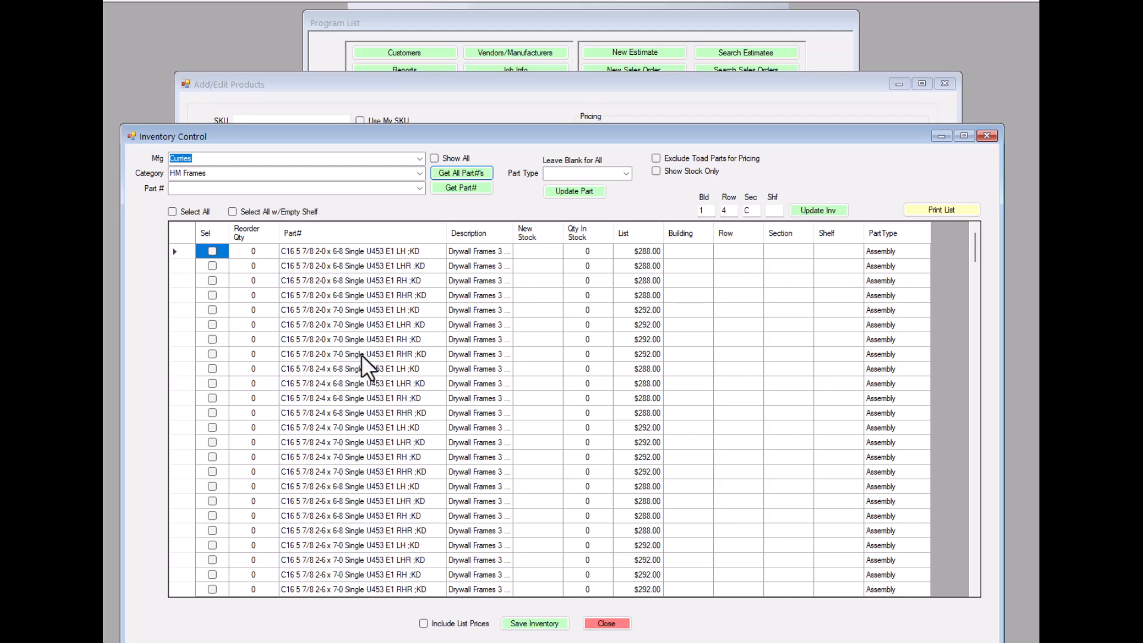
left_click(333, 355)
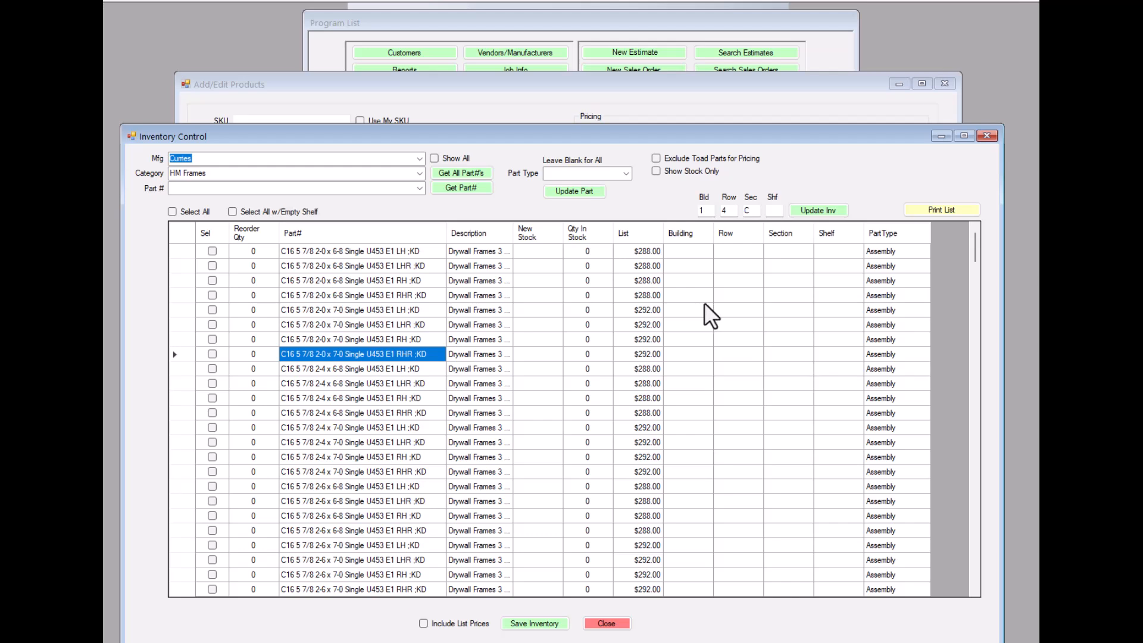
left_click(353, 309)
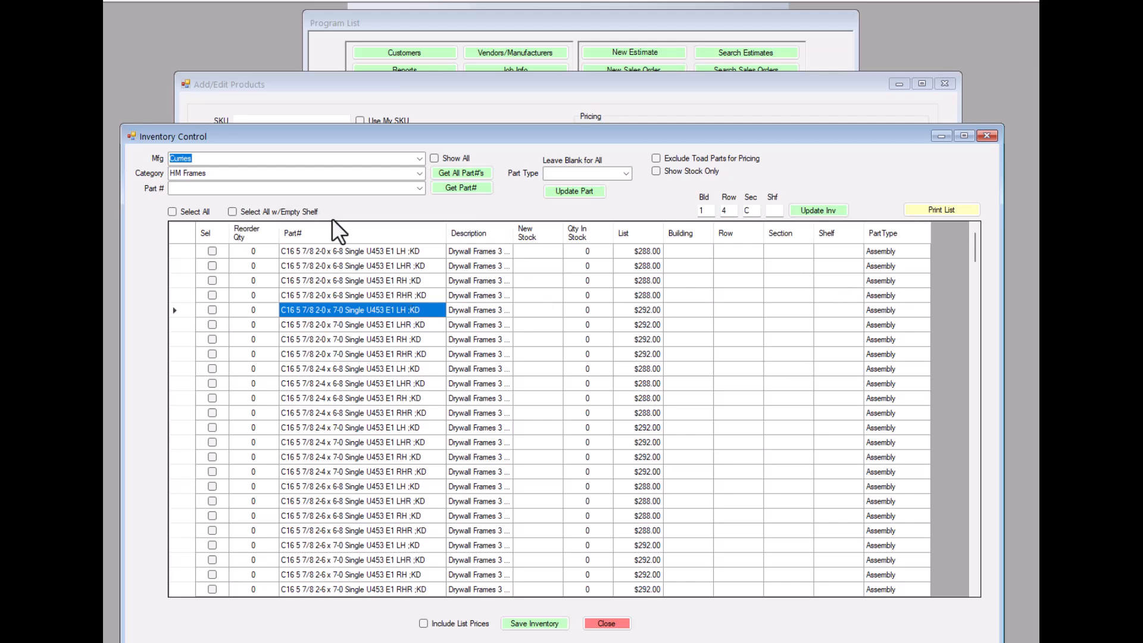
Select all listed HM Frames parts and choose Inventory Part as the part type.
left_click(172, 211)
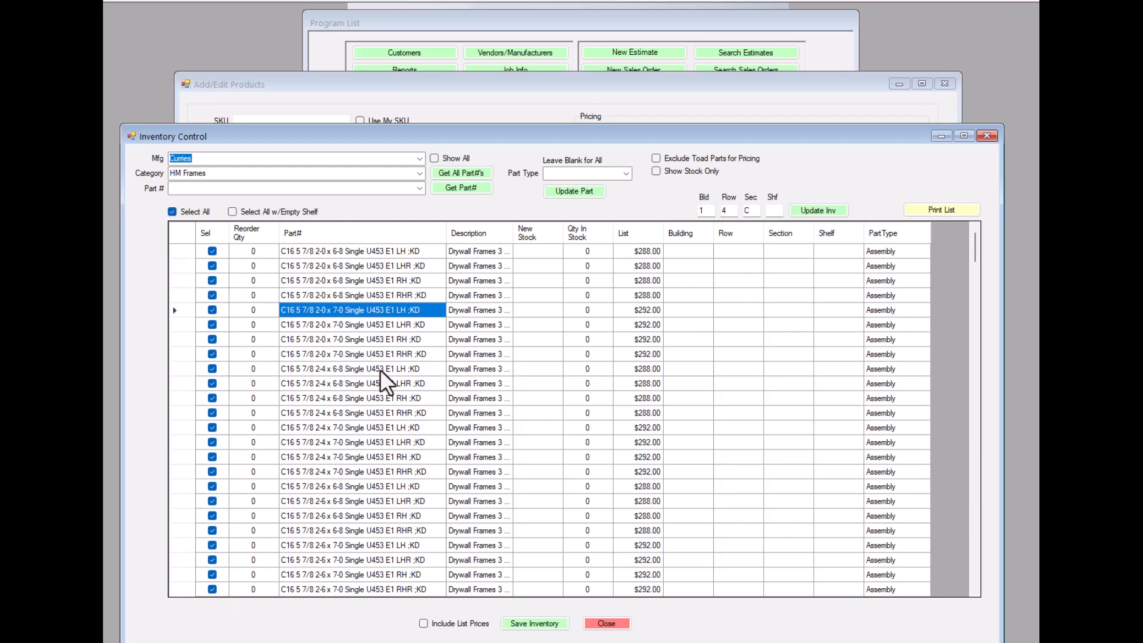
left_click(627, 171)
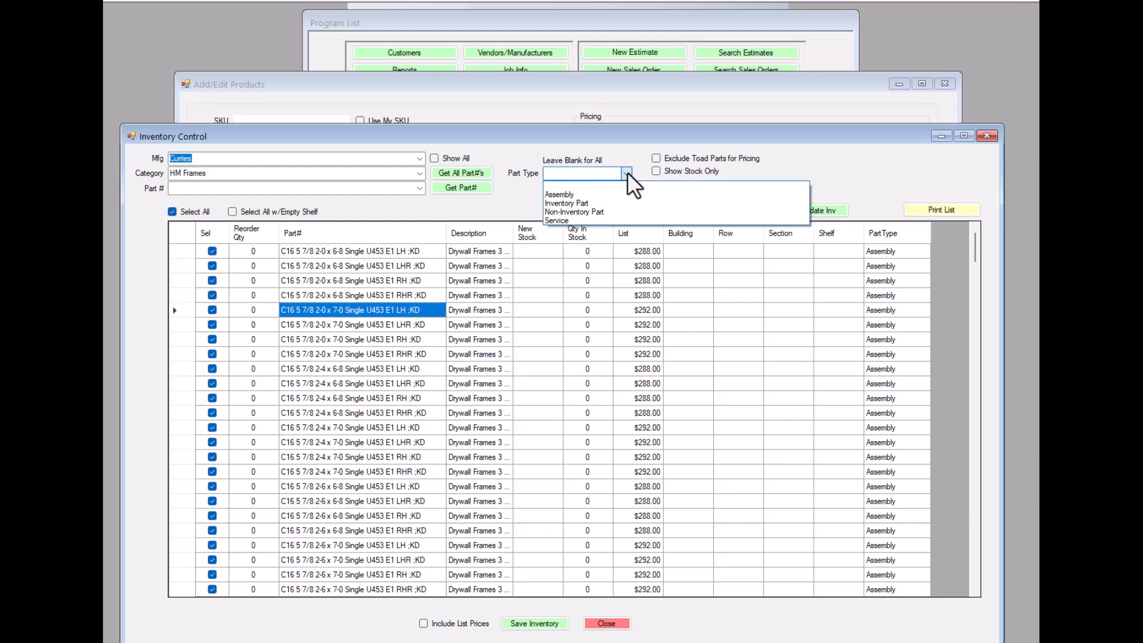
left_click(570, 203)
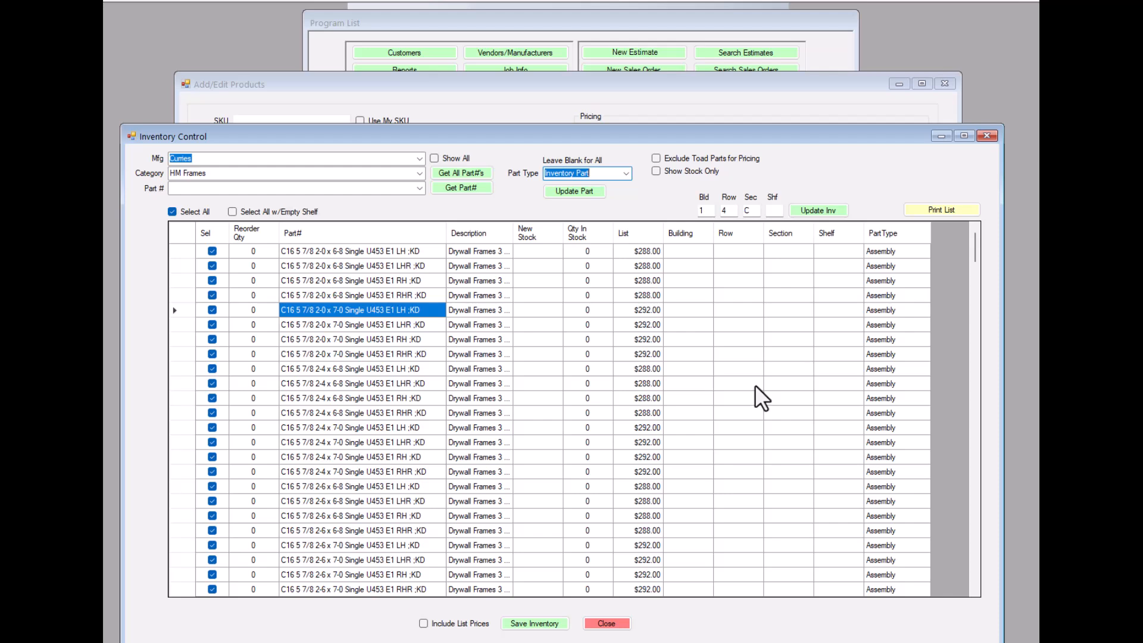
Deselect all parts and retrieve only stocked HM Frames parts of type Inventory Part, discarding unsaved updates.
left_click(656, 171)
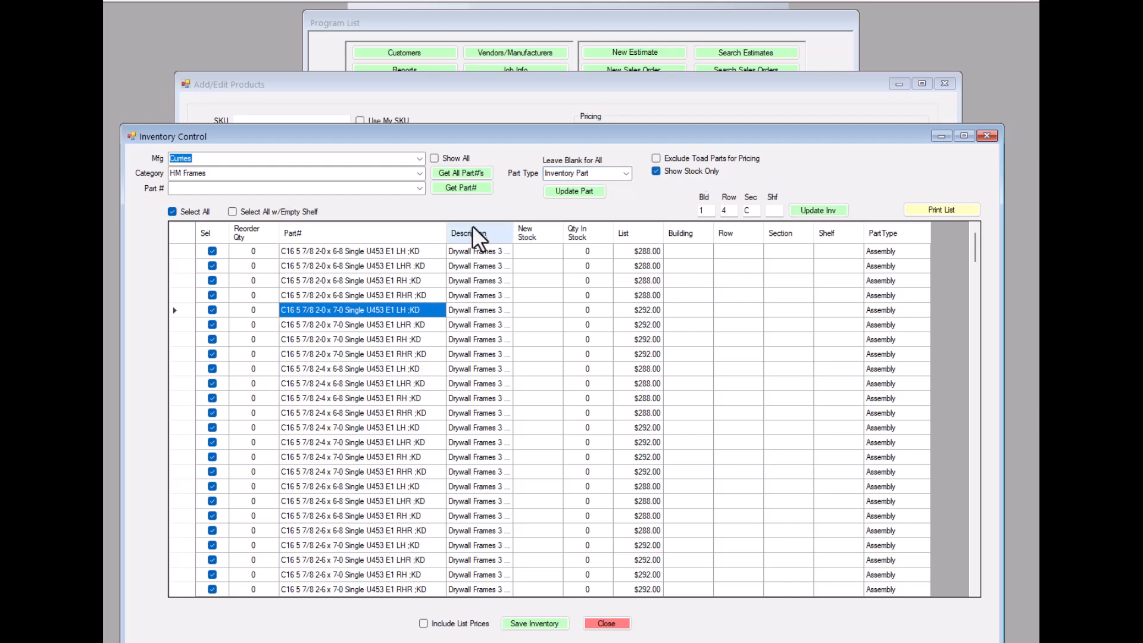
left_click(173, 212)
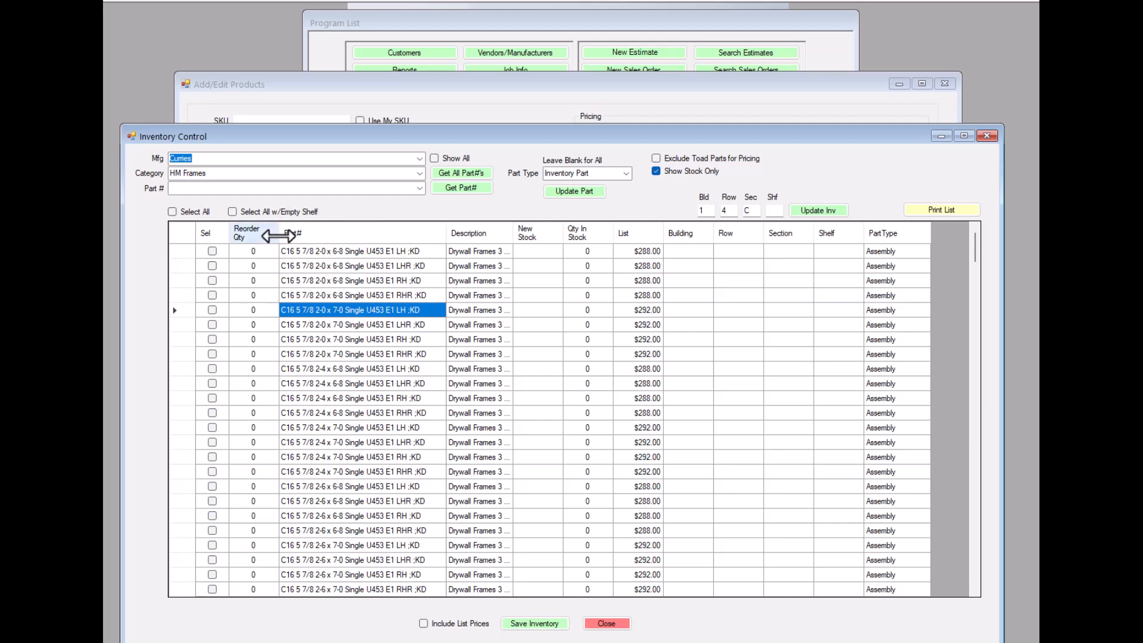
left_click(457, 172)
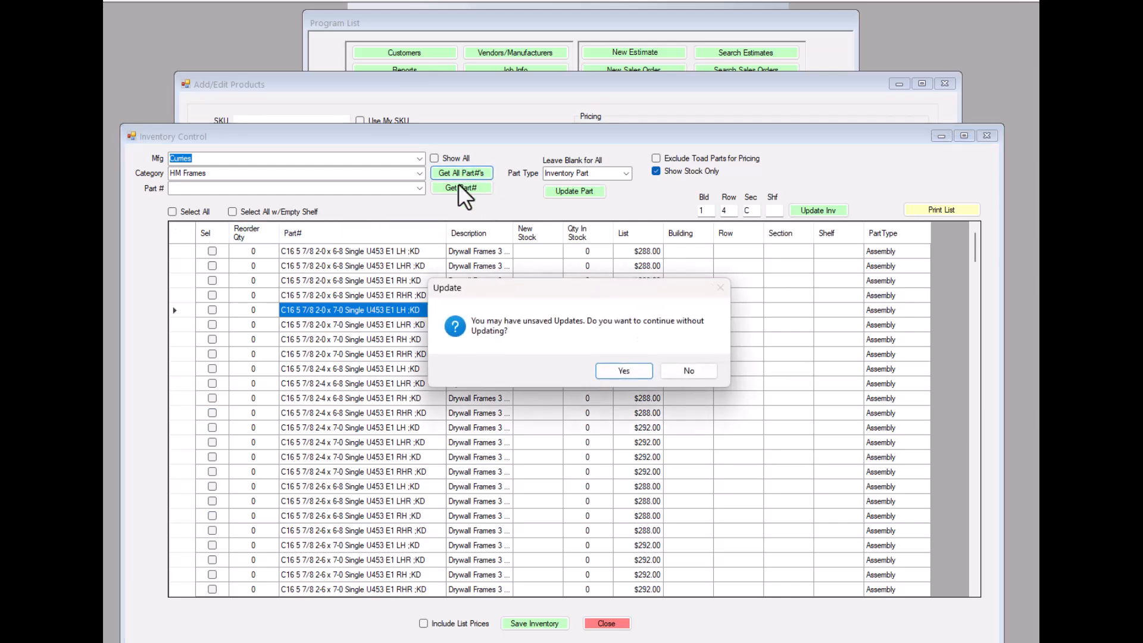
left_click(621, 372)
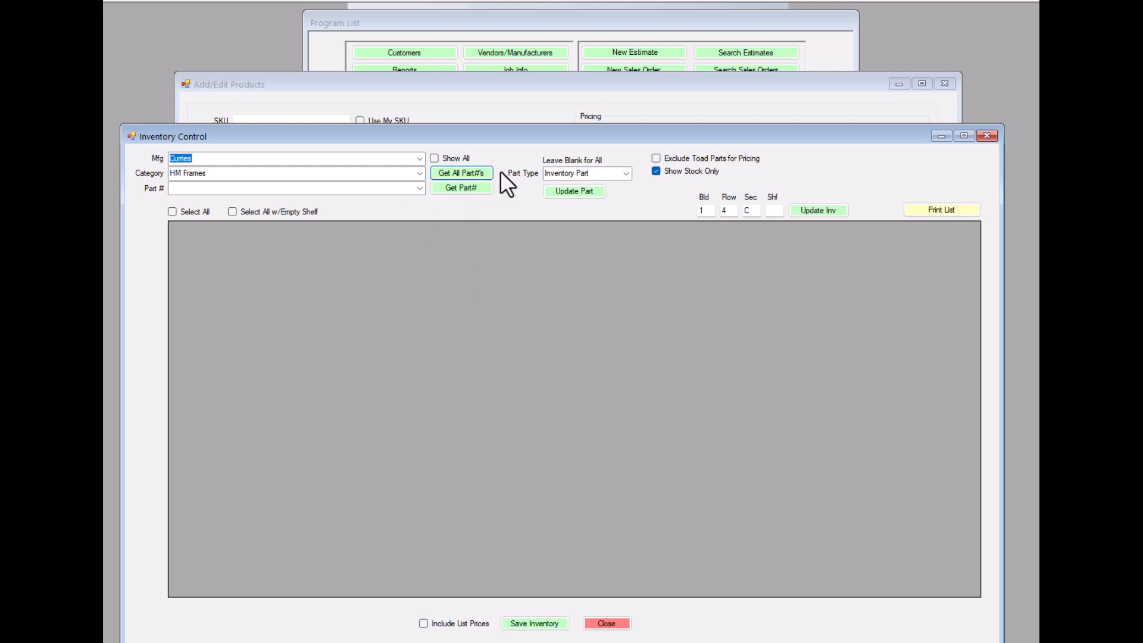
Turn off the stock-only filter and retrieve all HM Frames parts of type Inventory Part.
left_click(656, 171)
left_click(471, 173)
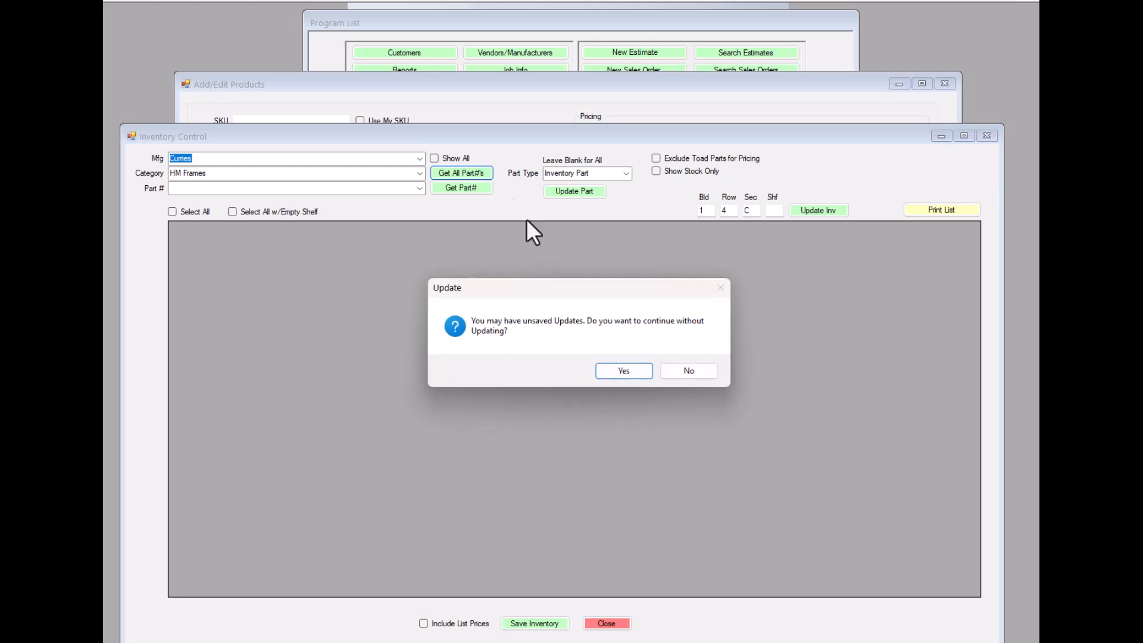
left_click(621, 370)
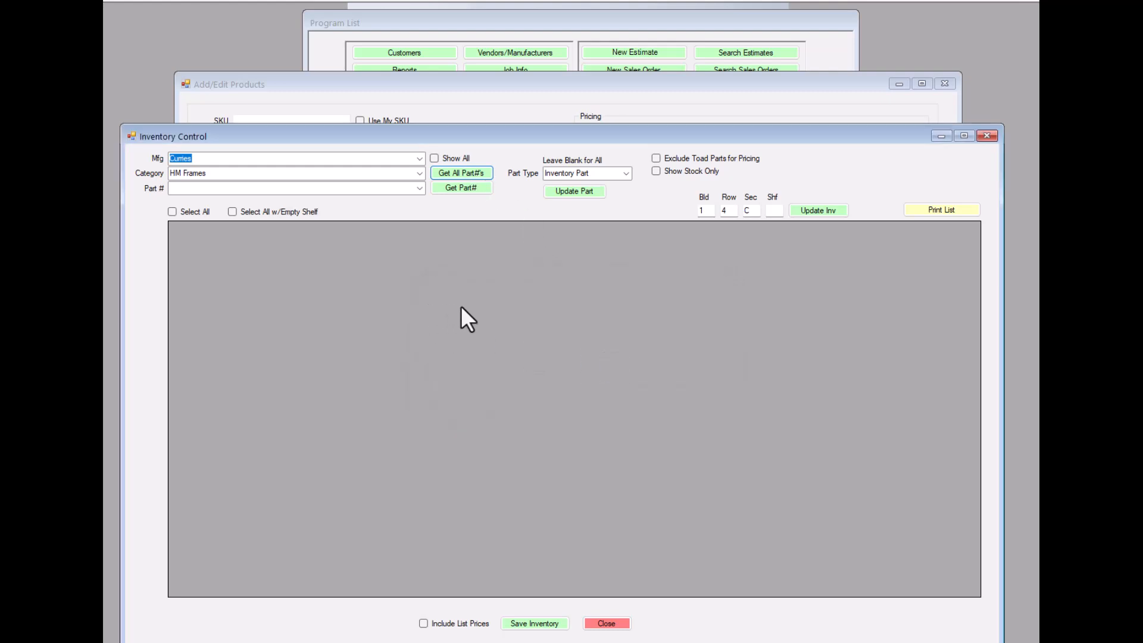
left_click(460, 172)
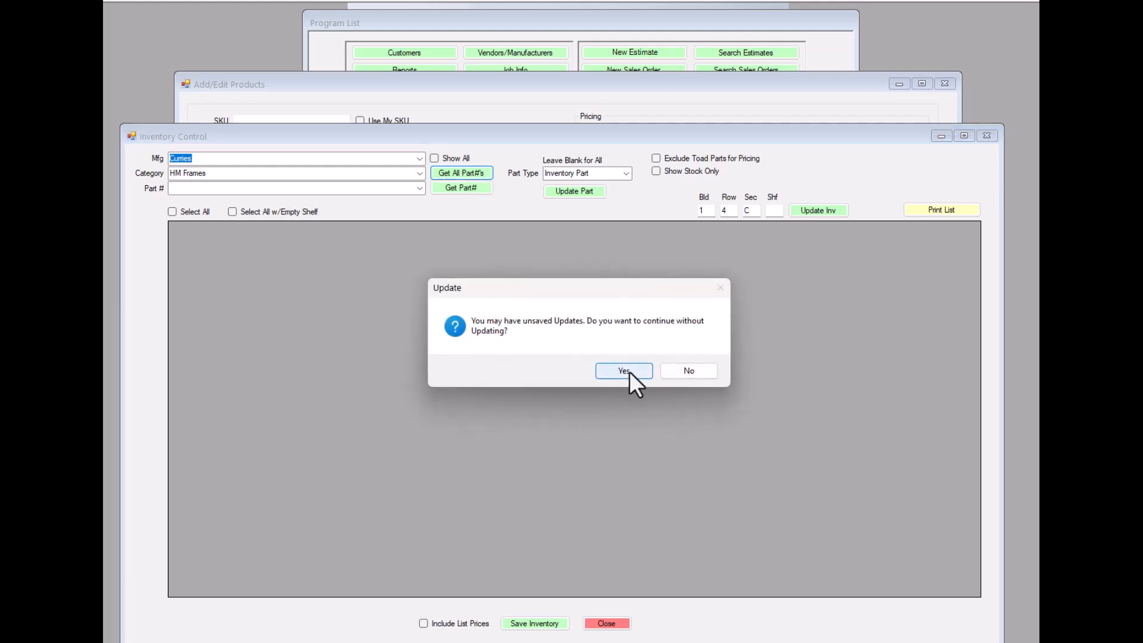
left_click(629, 371)
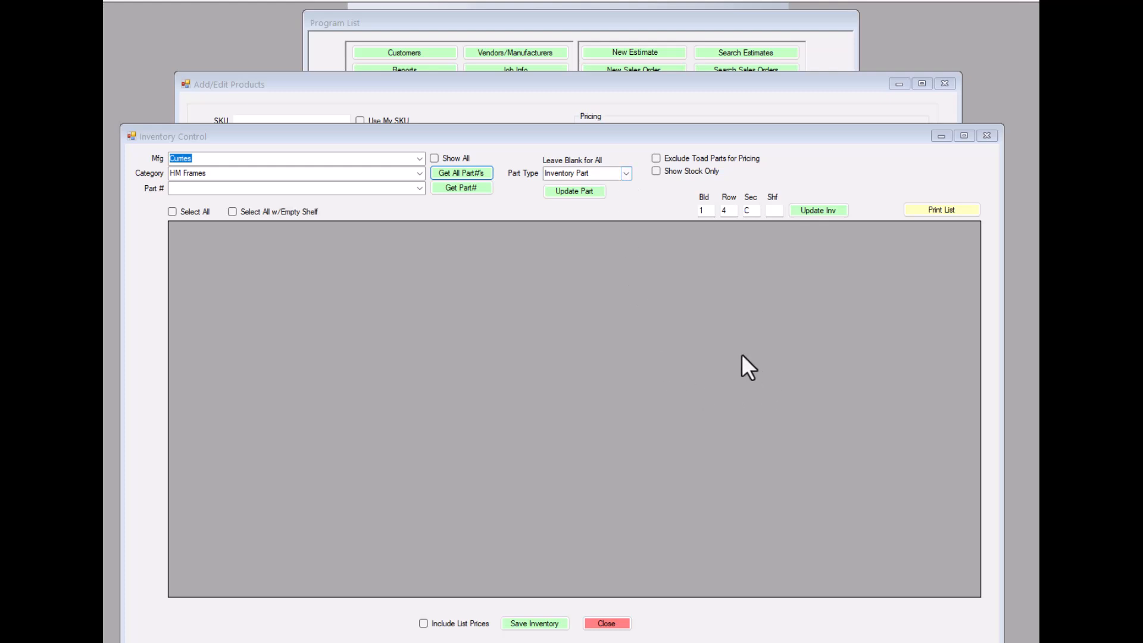
Clear the part type filter and retrieve all HM Frames parts, continuing without updating.
left_click(626, 173)
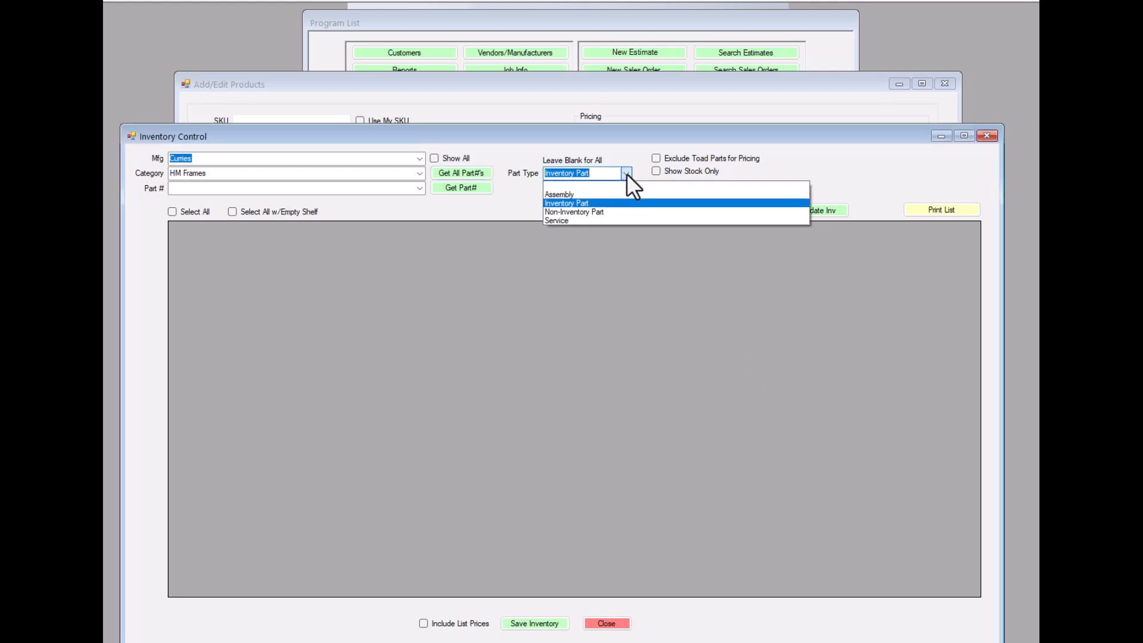
left_click(562, 185)
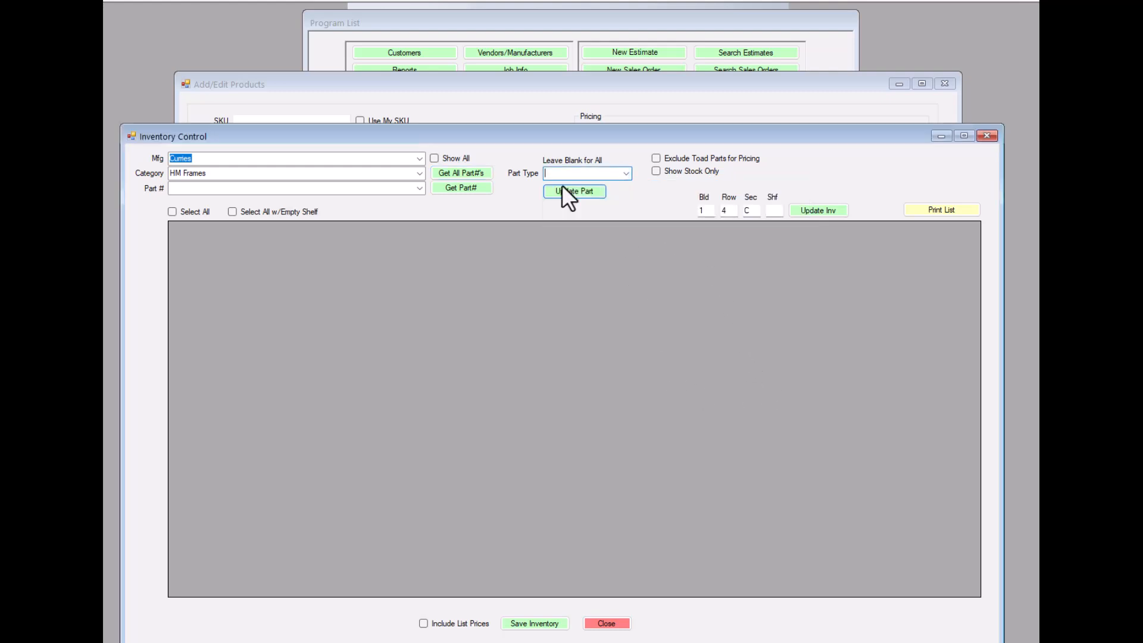
left_click(465, 174)
left_click(624, 373)
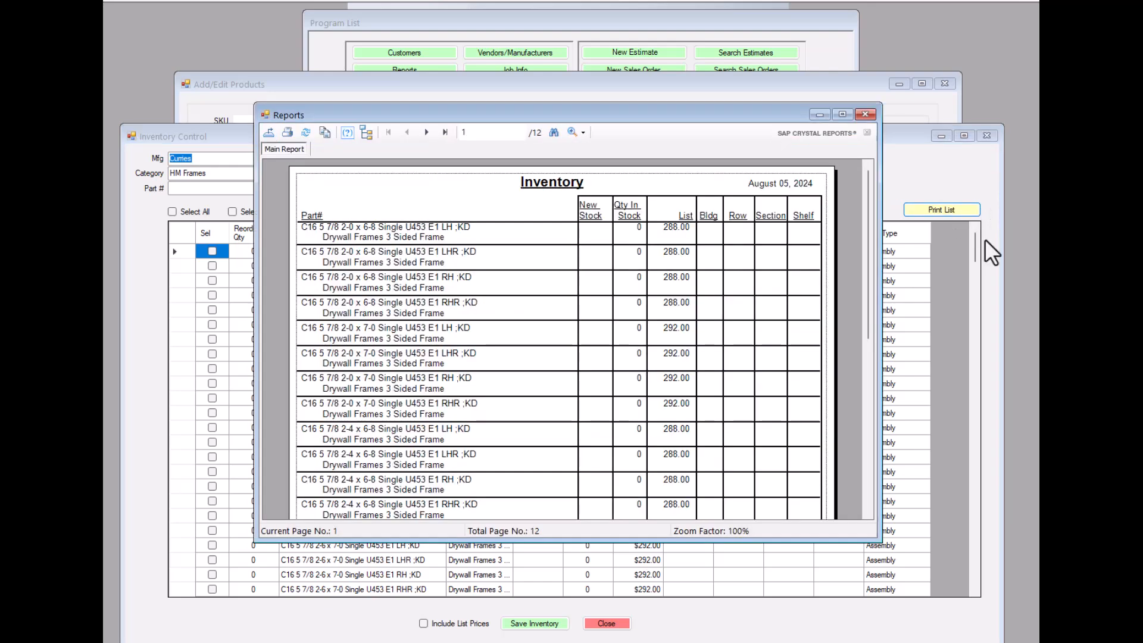
Enlarge the Inventory report to examine its part, stock, list price and location columns, and close the report.
left_click_drag(573, 119, 475, 11)
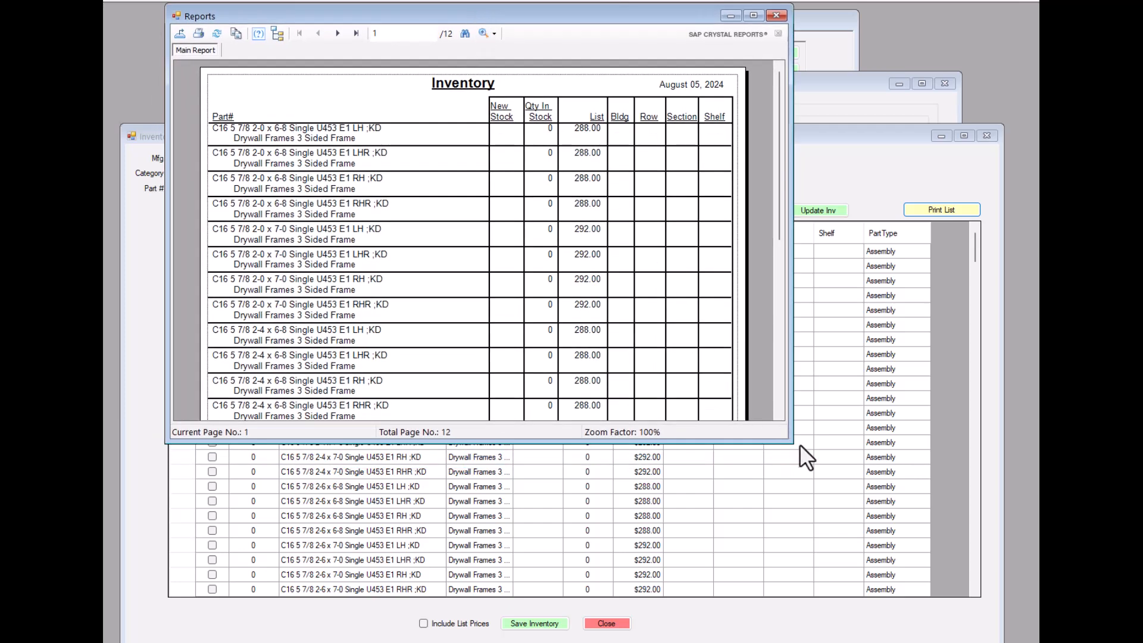
left_click_drag(793, 444, 1003, 641)
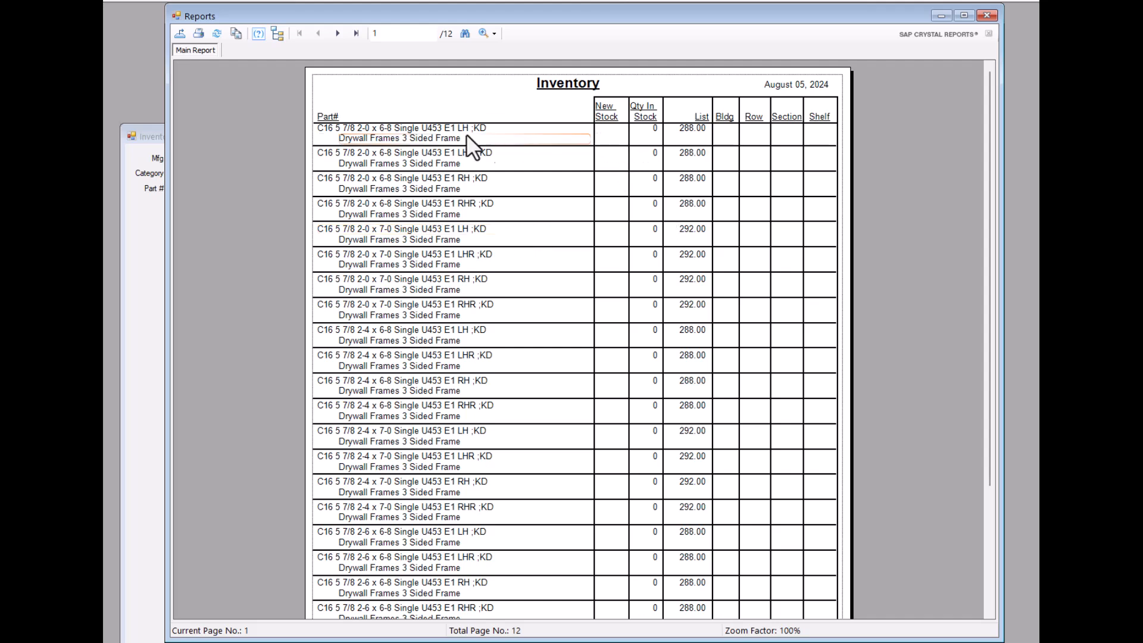
left_click(609, 132)
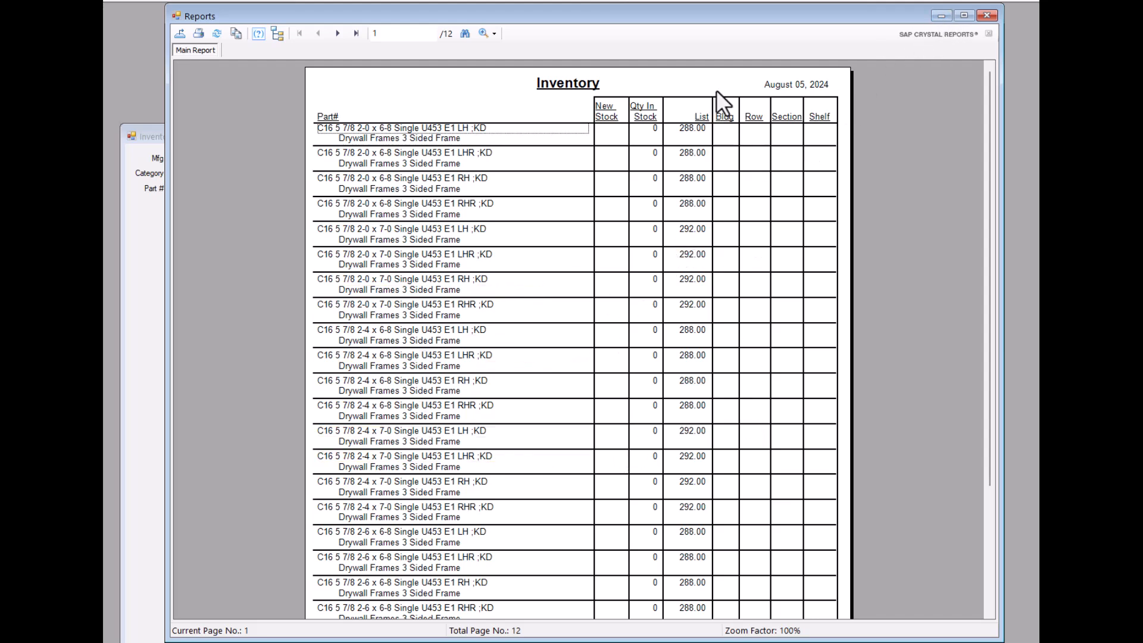
left_click_drag(748, 15, 735, 319)
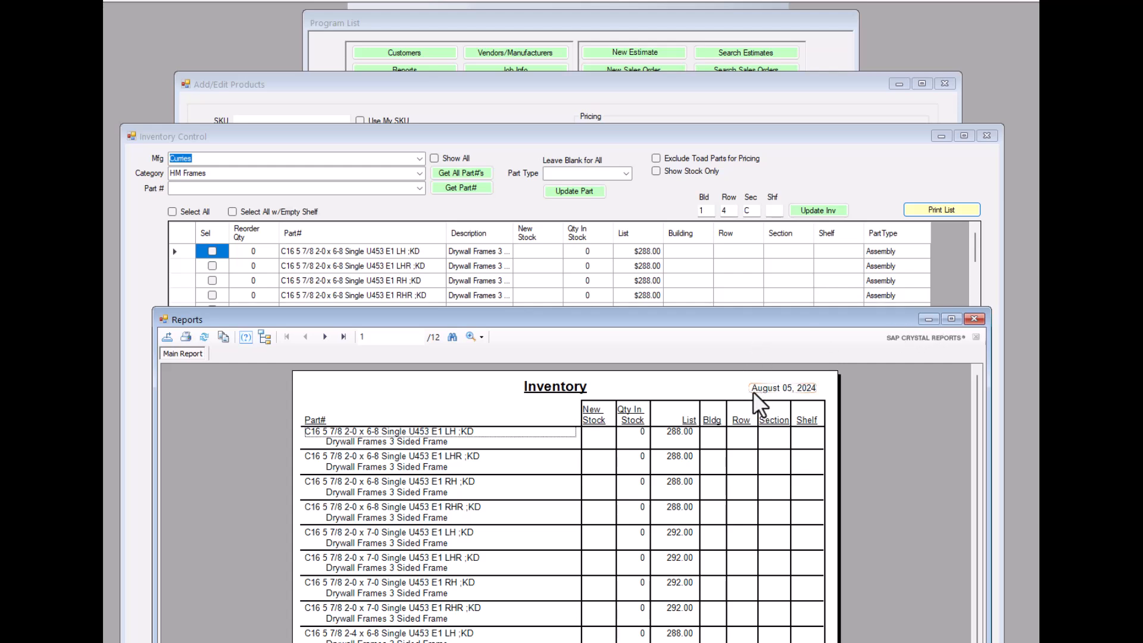
left_click(975, 319)
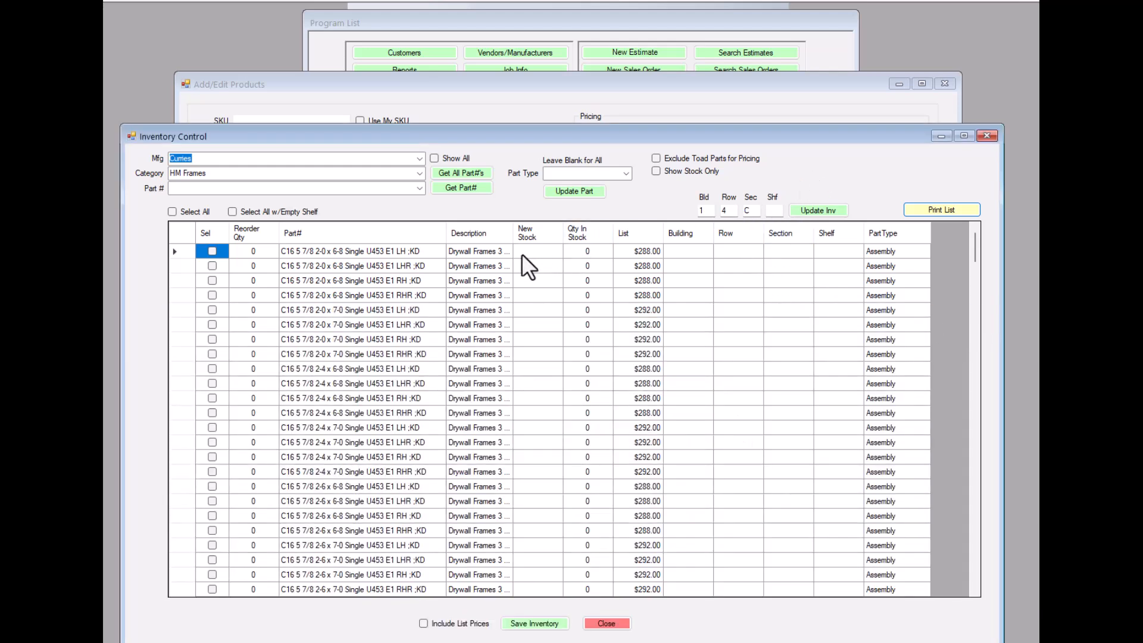
Enter 10 as new stock for C16 5 7/8 2-0 x 6-8 Single U453 E1 LH ;KD and include list prices.
left_click(537, 251)
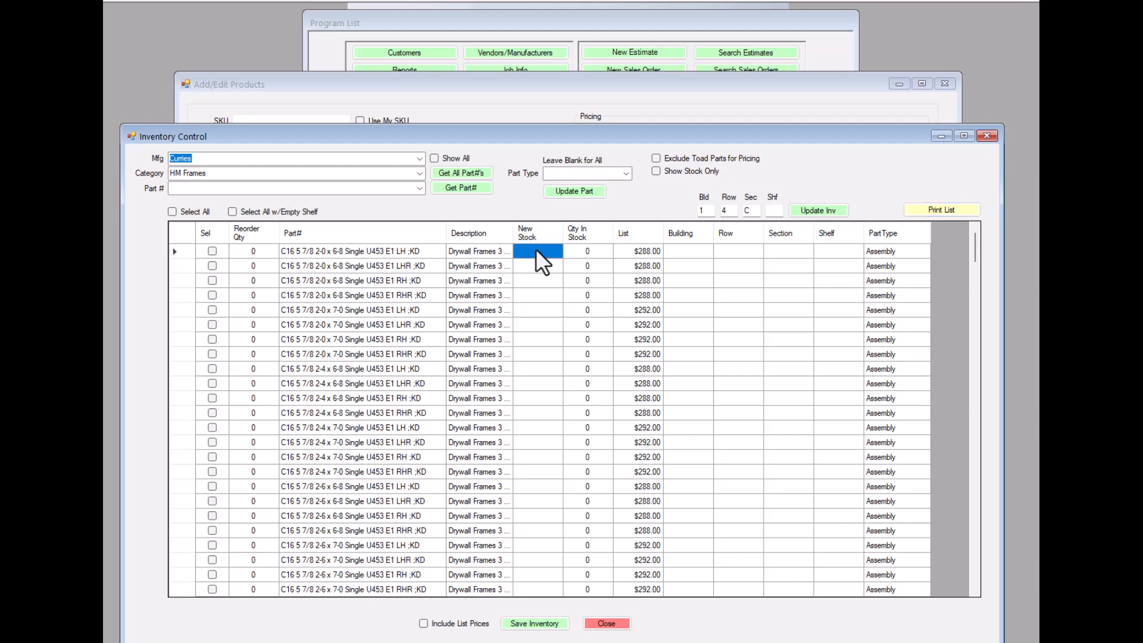
type("10")
left_click(736, 249)
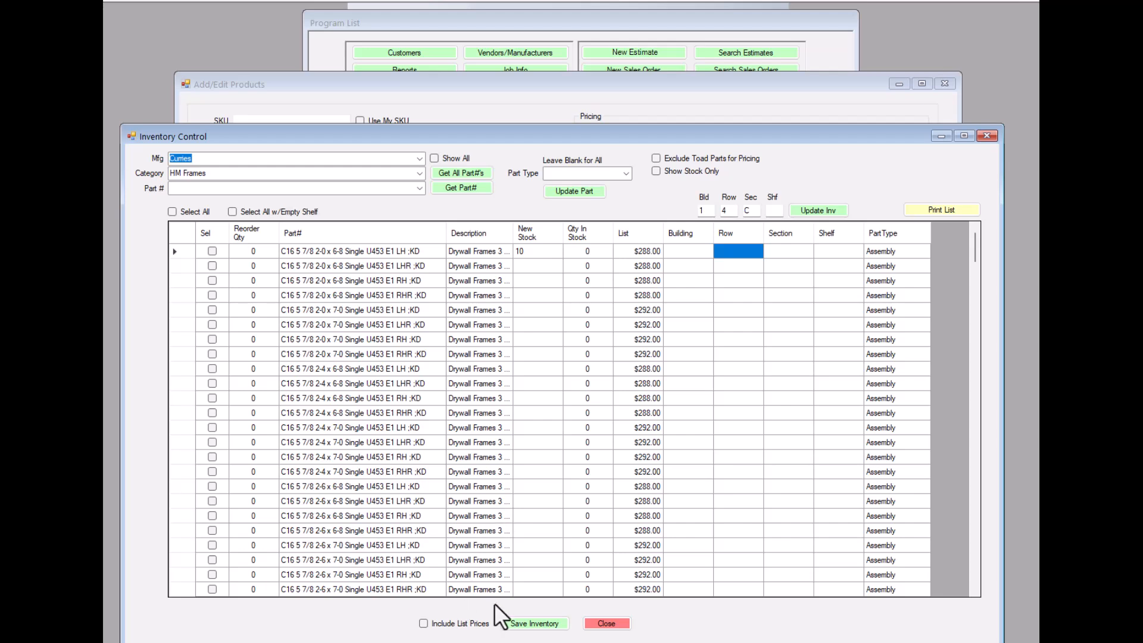
left_click(423, 623)
left_click_drag(533, 133, 532, 42)
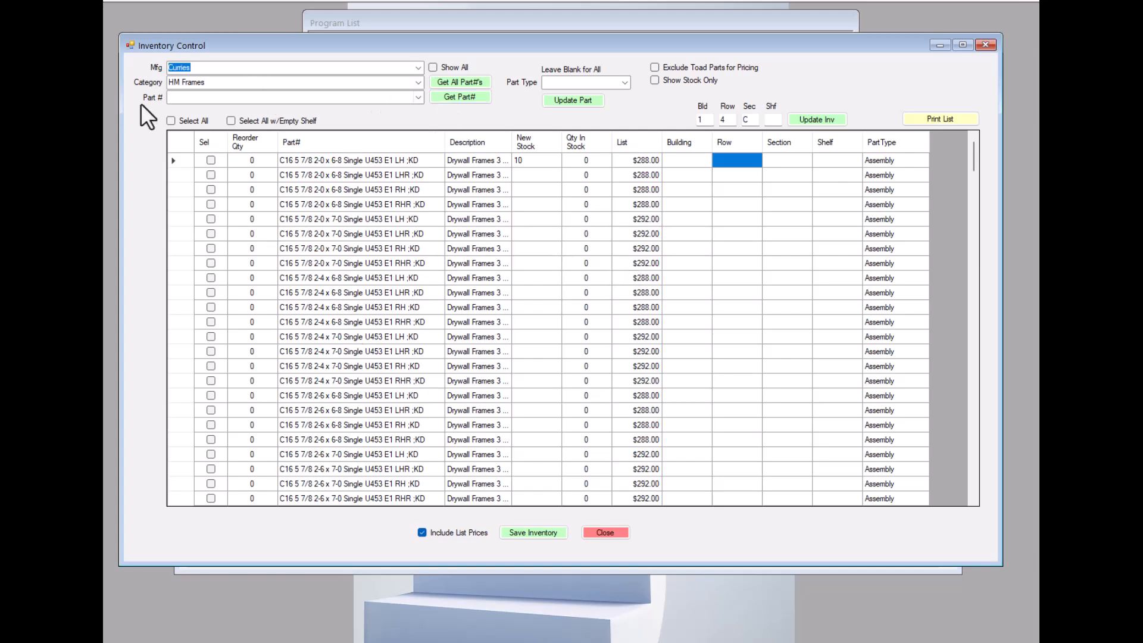
Retrieve only part C16 5 7/8 2-4 x 6-8 Single U453 E1 LHR ;KD, discarding unsaved updates.
left_click(418, 99)
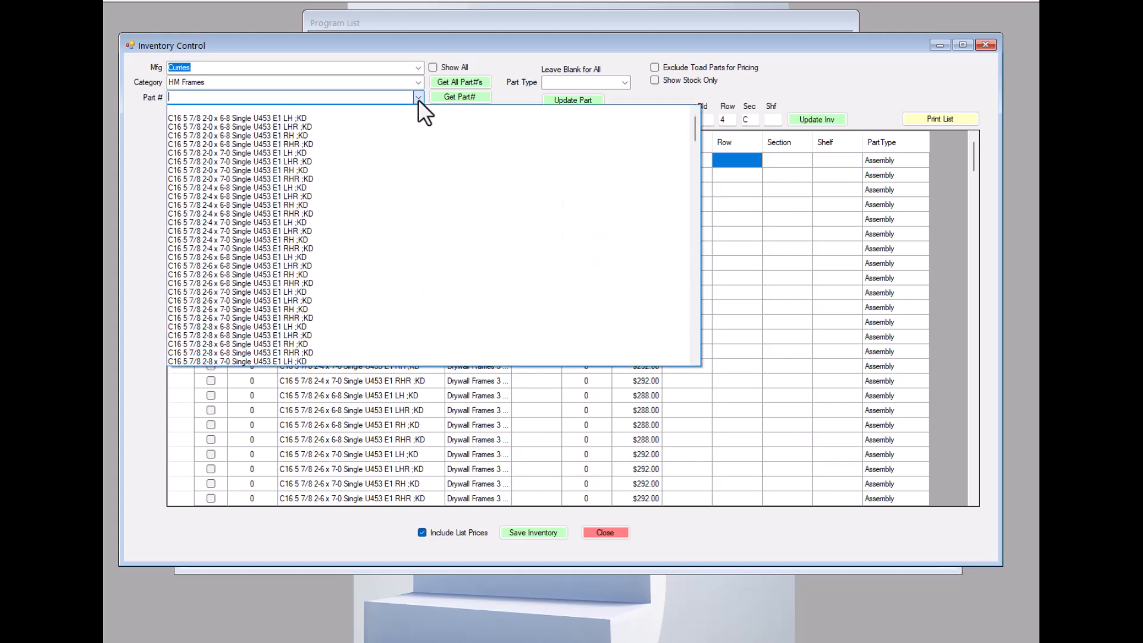
left_click(212, 195)
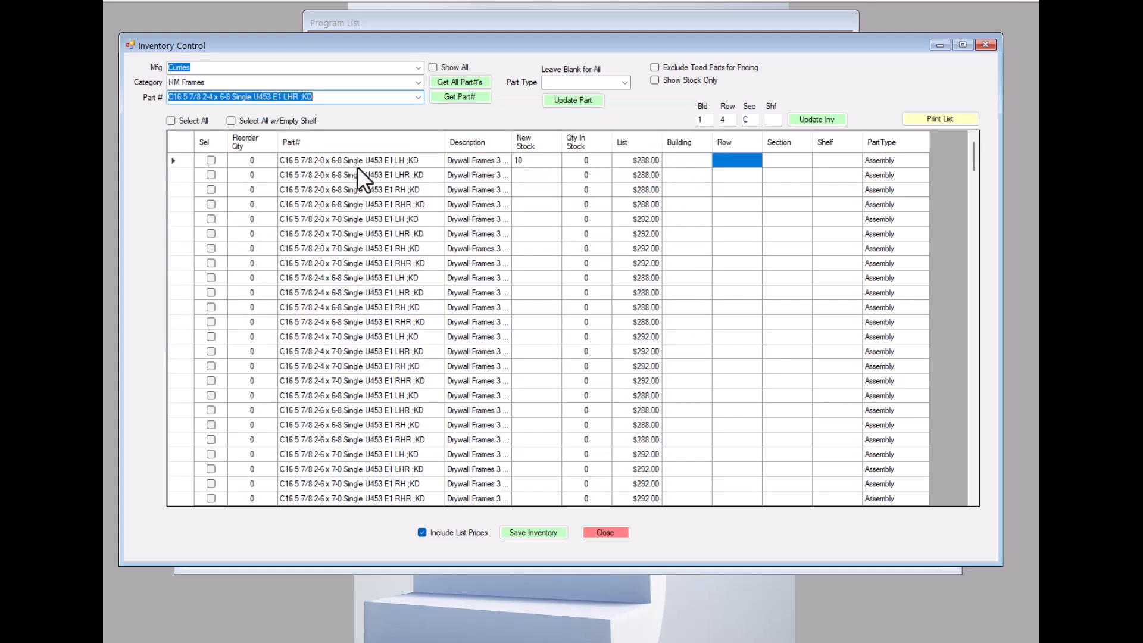
left_click(468, 96)
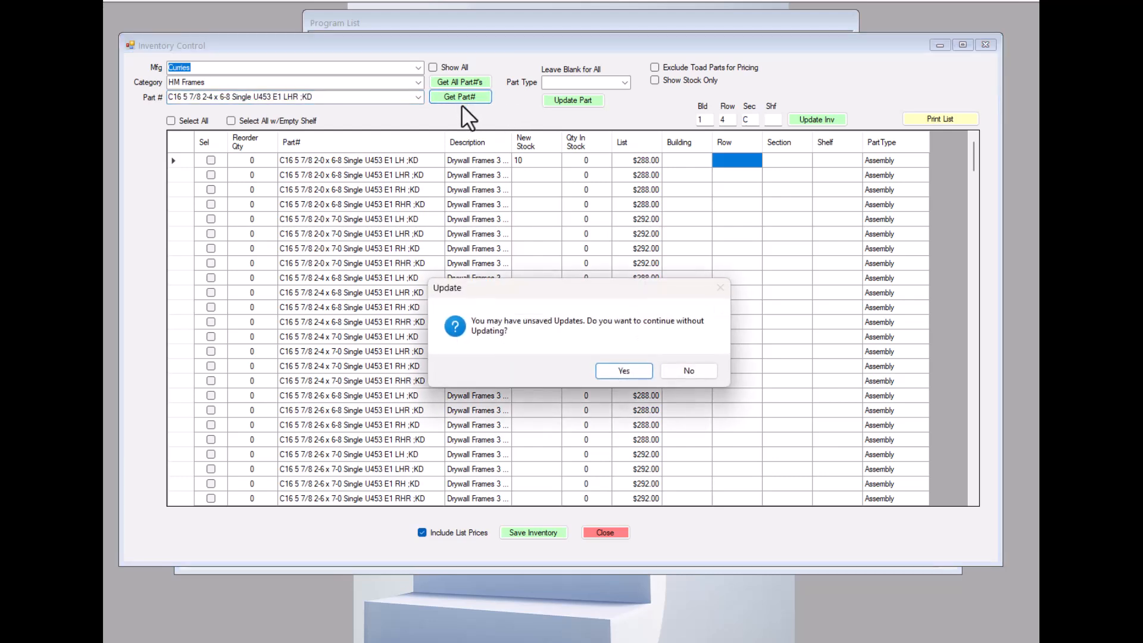
left_click(625, 370)
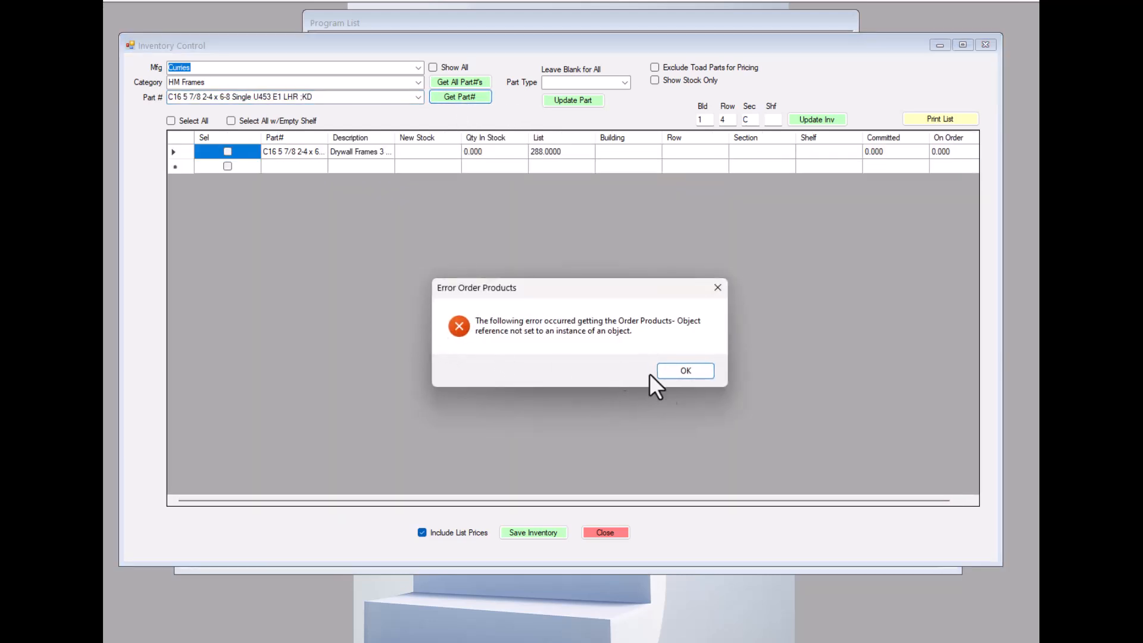
left_click(684, 370)
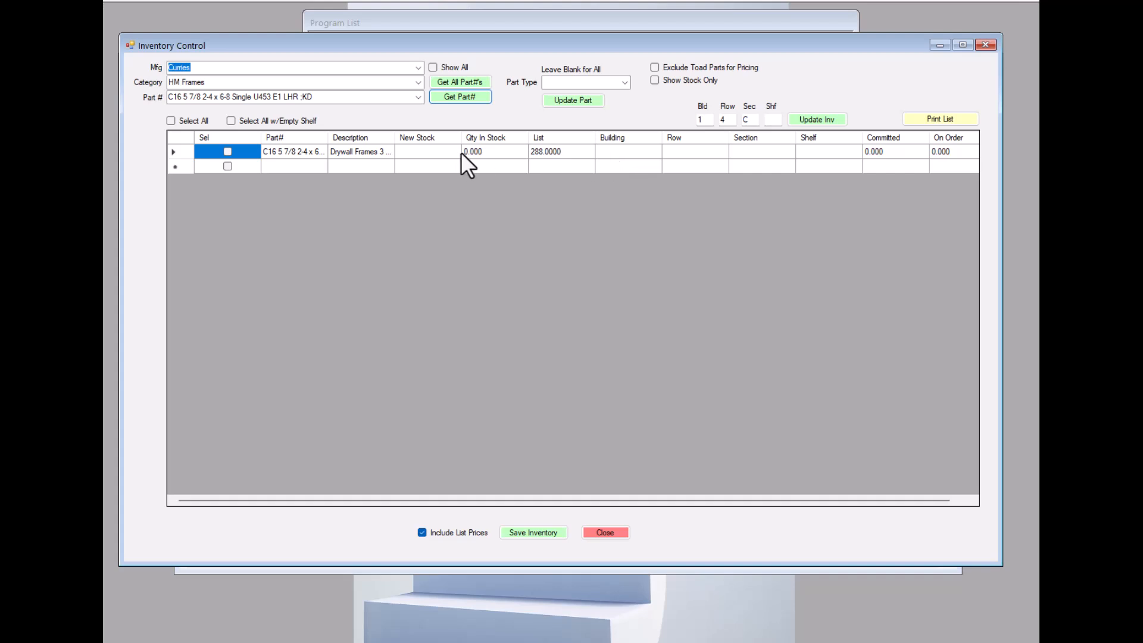